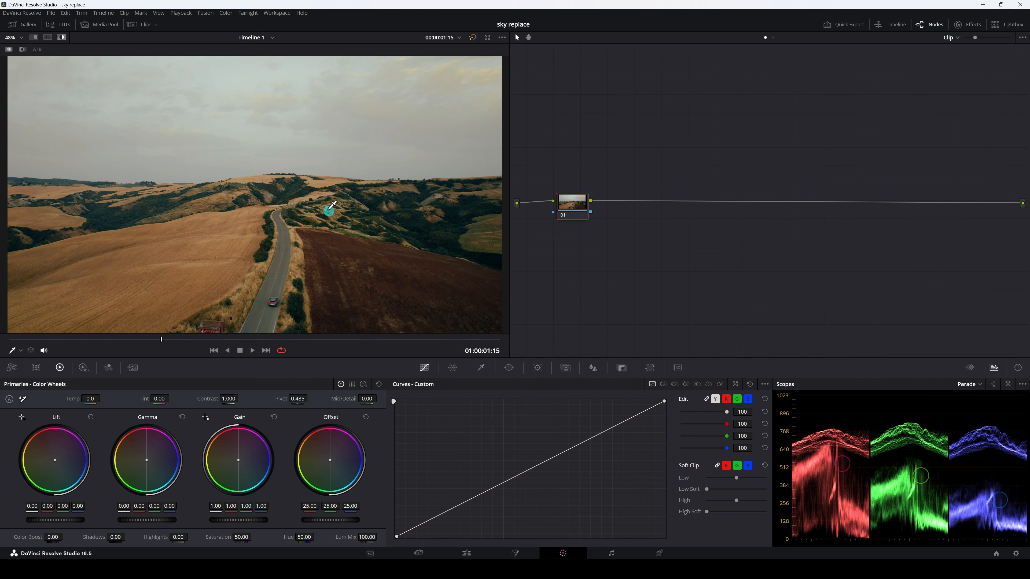
Examine the horizon line between the cloudy sky and the hills in the road clip up close
scroll(321, 197, down, 1)
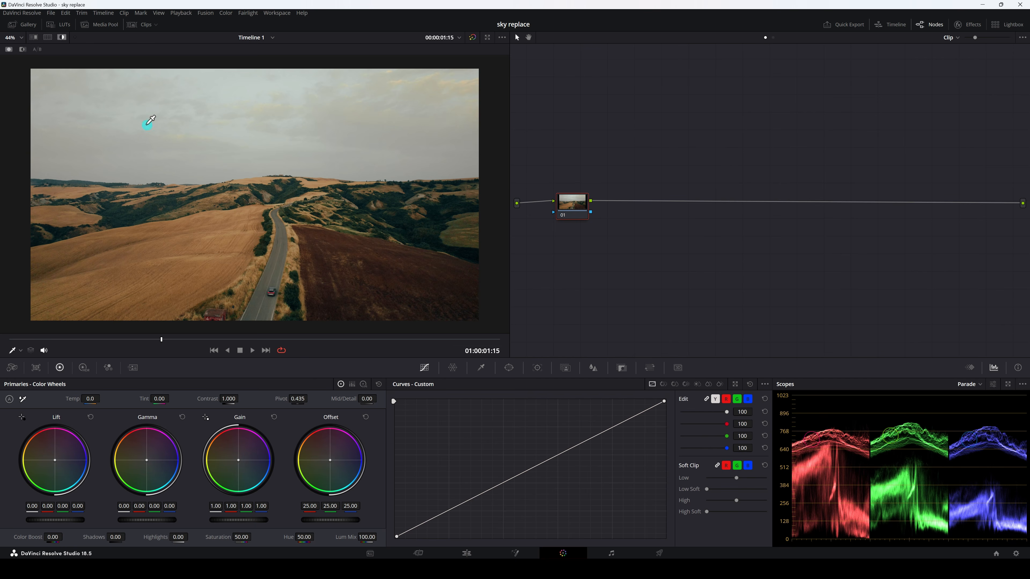
scroll(73, 176, up, 1)
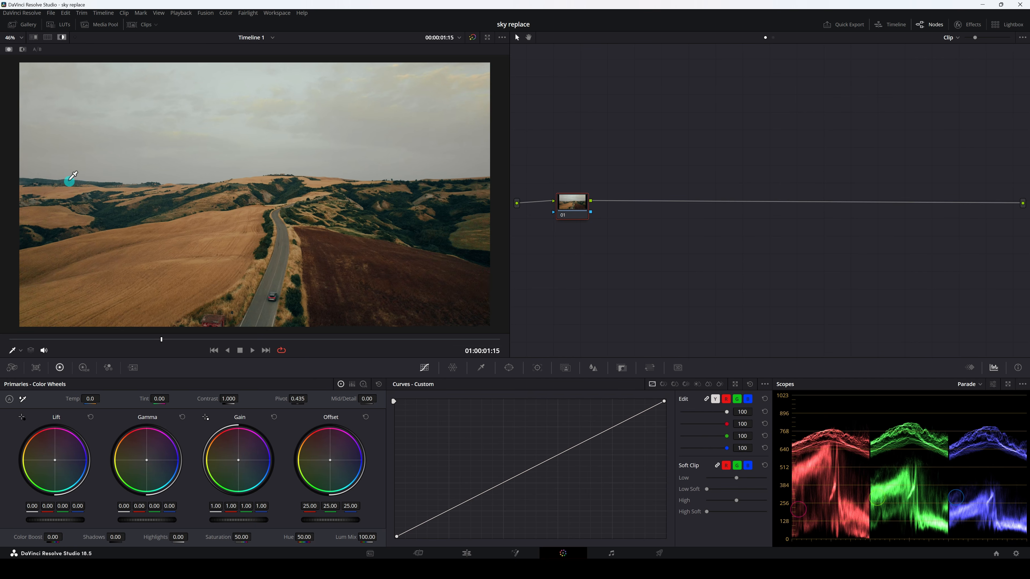
scroll(73, 176, up, 6)
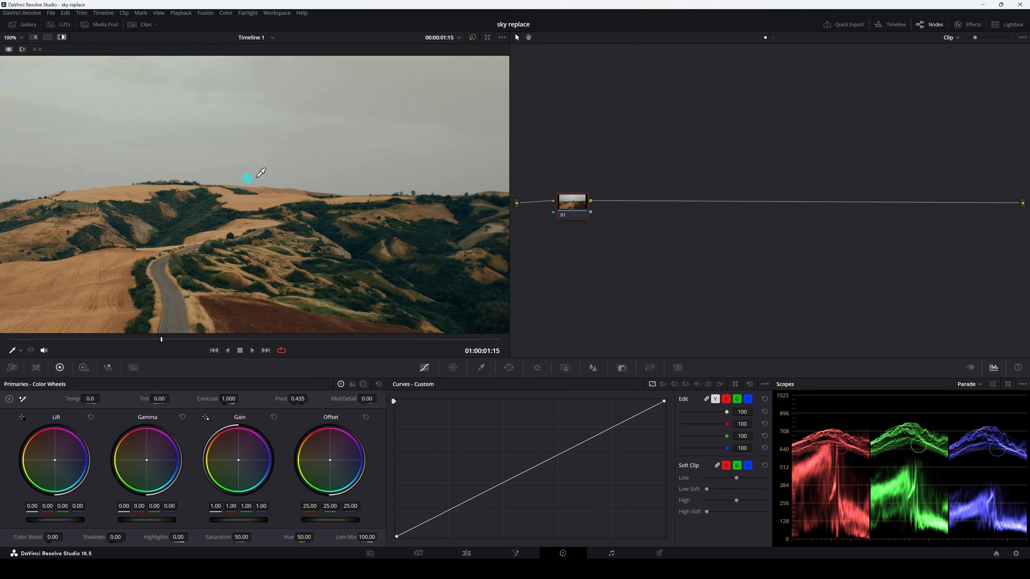
drag(124, 184, 432, 184)
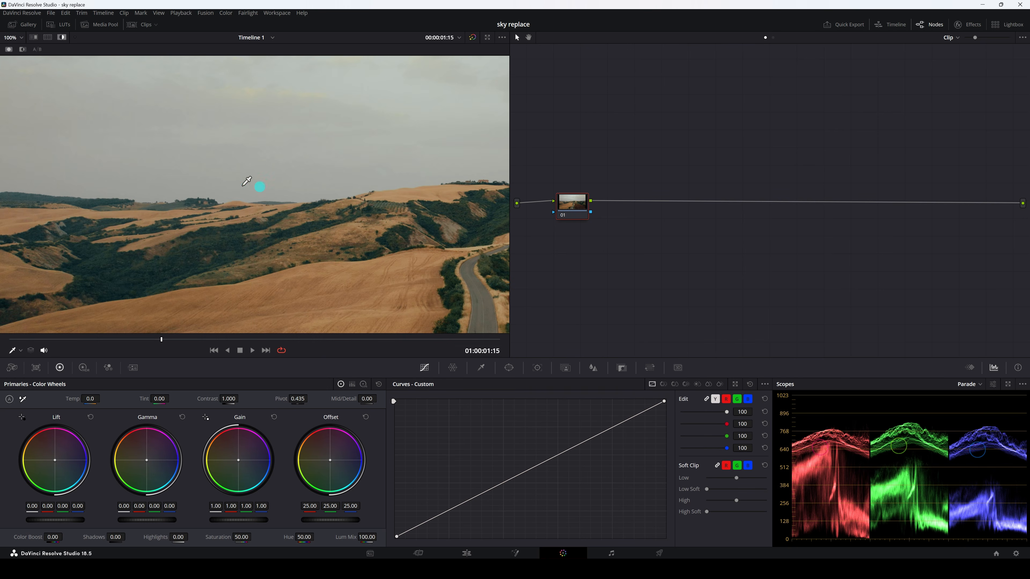
scroll(259, 186, down, 5)
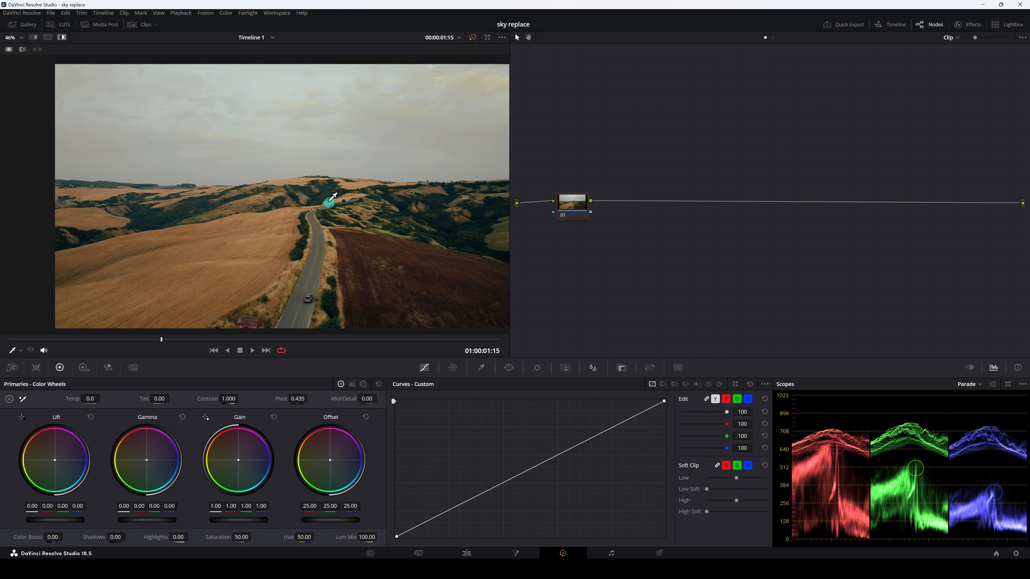
scroll(320, 199, down, 2)
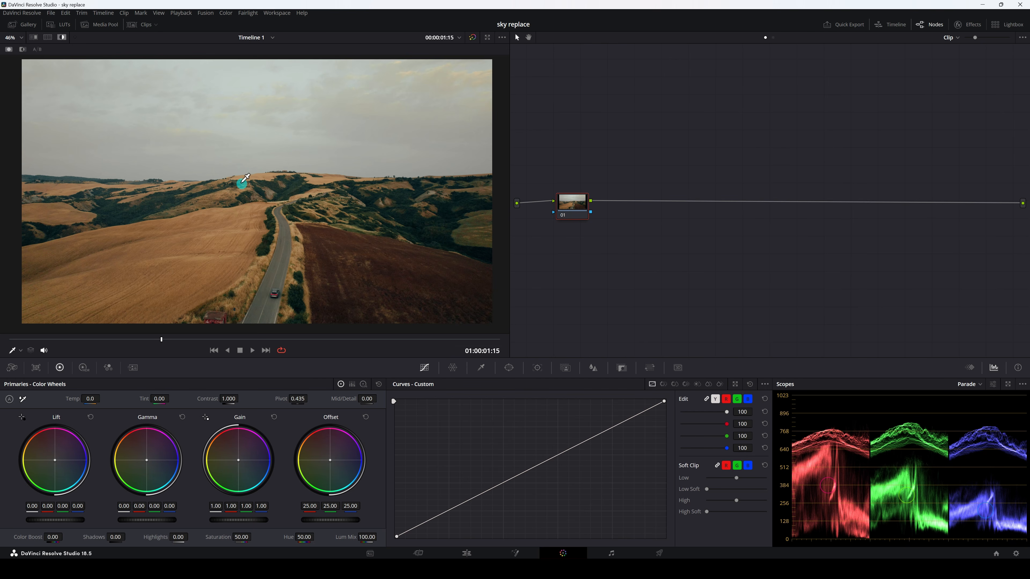
scroll(249, 240, up, 1)
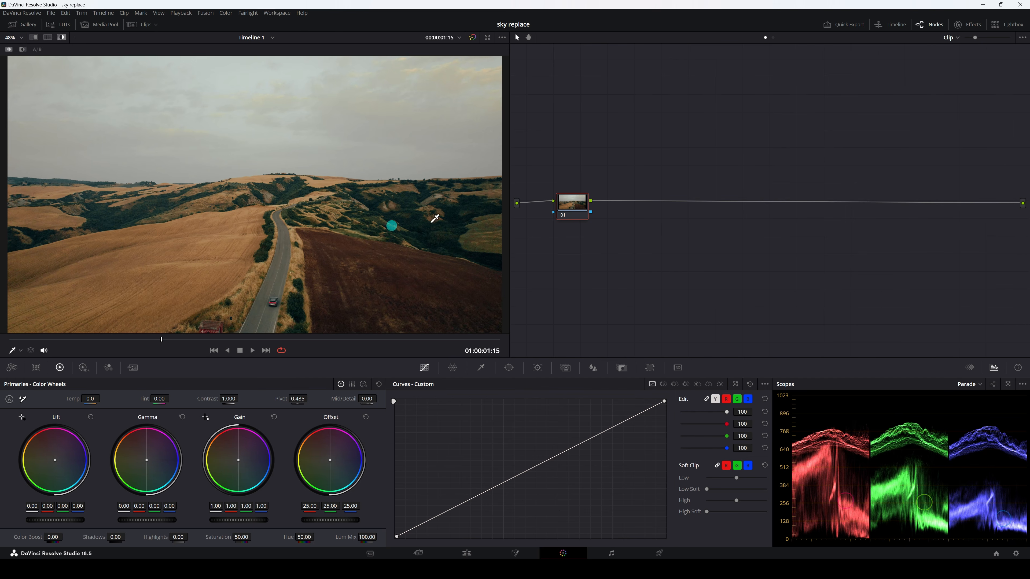
Add a serial node after node 01 and a parallel layer node beneath it, arranging node 02 above node 03
drag(570, 211, 568, 211)
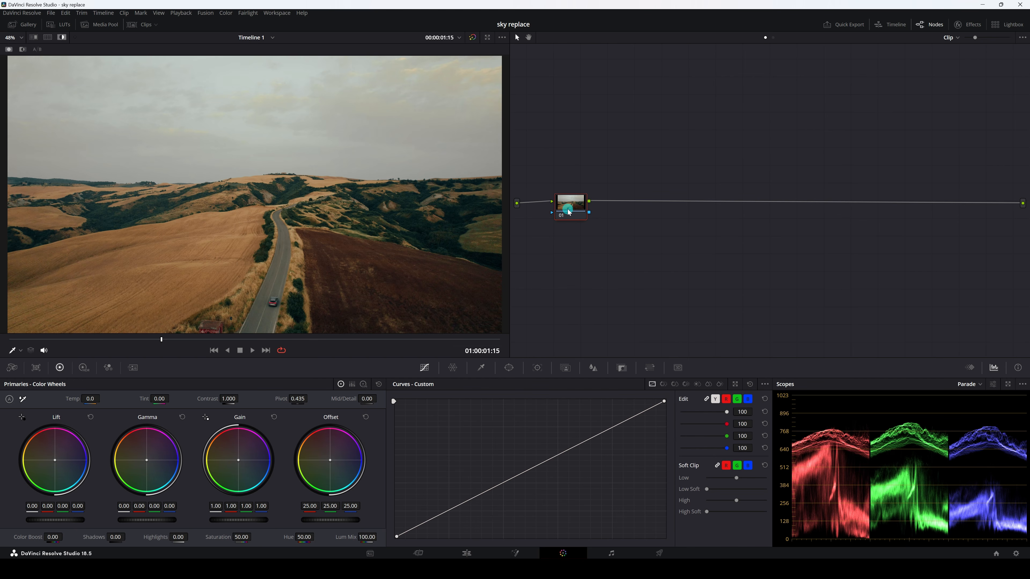
key(alt+s)
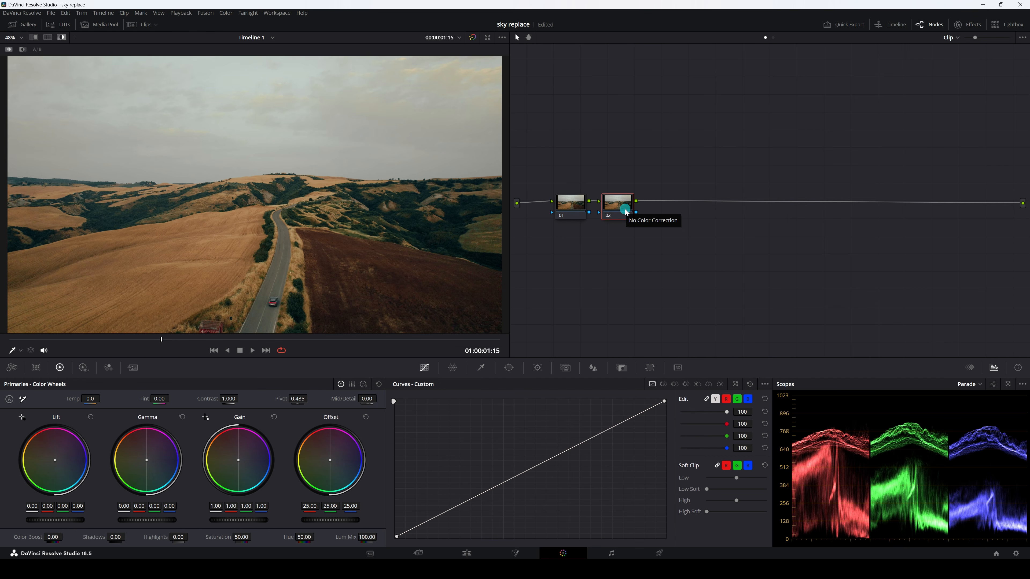
key(alt+l)
drag(625, 211, 626, 198)
click(620, 238)
drag(618, 236, 619, 235)
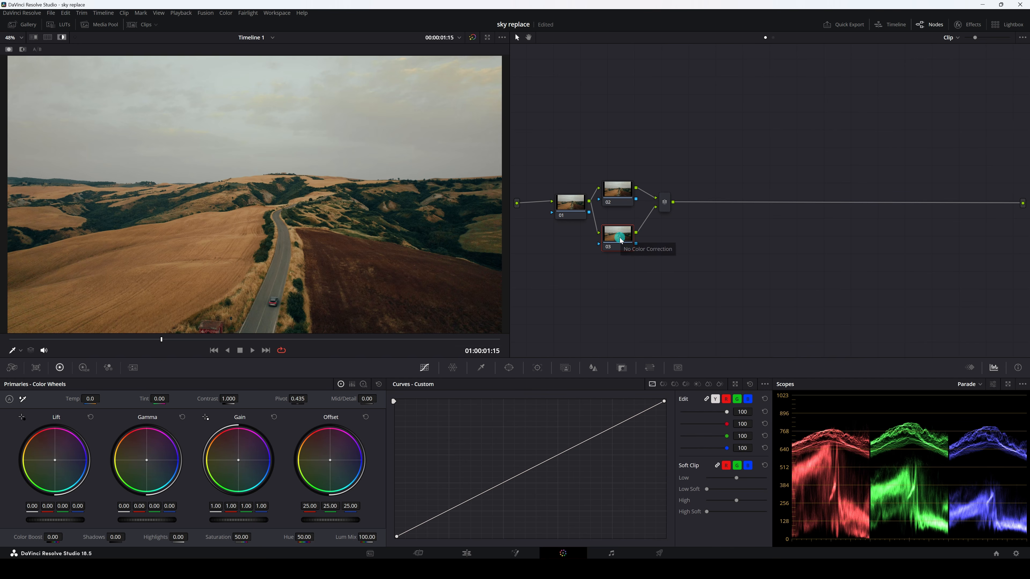
click(621, 196)
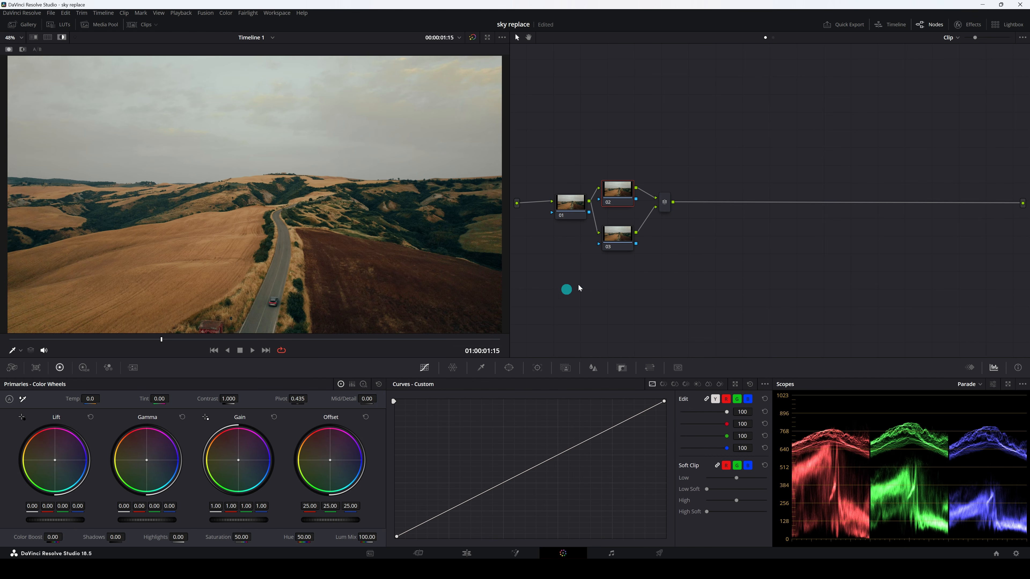
Key the sky on node 03 with the 3D qualifier by drawing a long sampling stroke across the clouds, with the highlight off
click(622, 238)
click(484, 368)
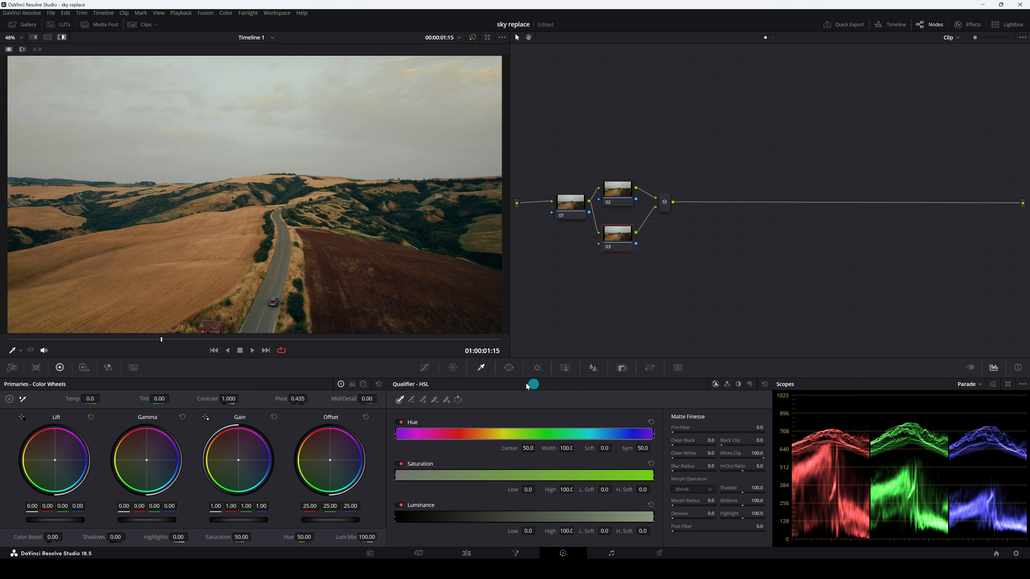
click(750, 385)
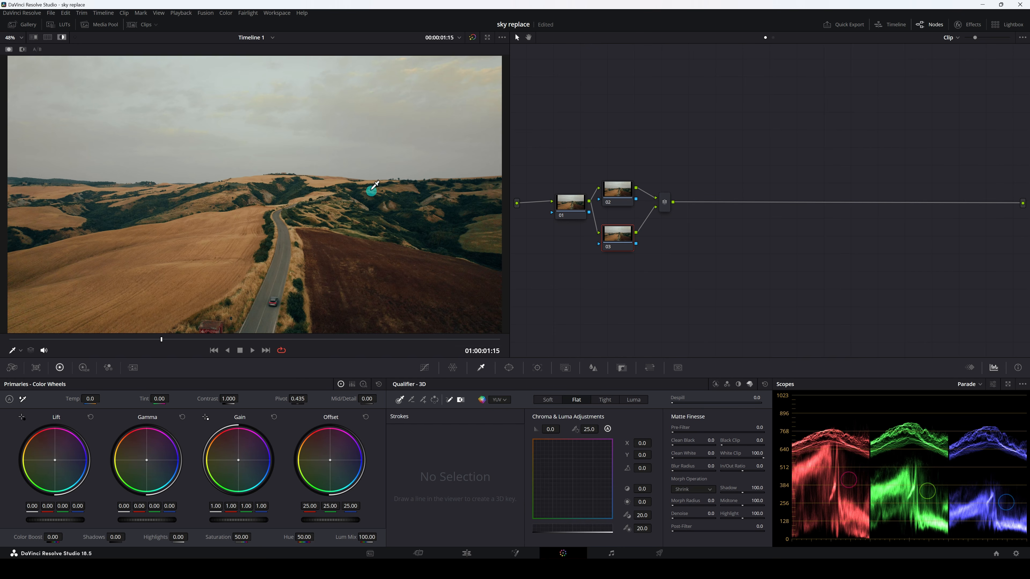
click(62, 38)
scroll(329, 233, down, 3)
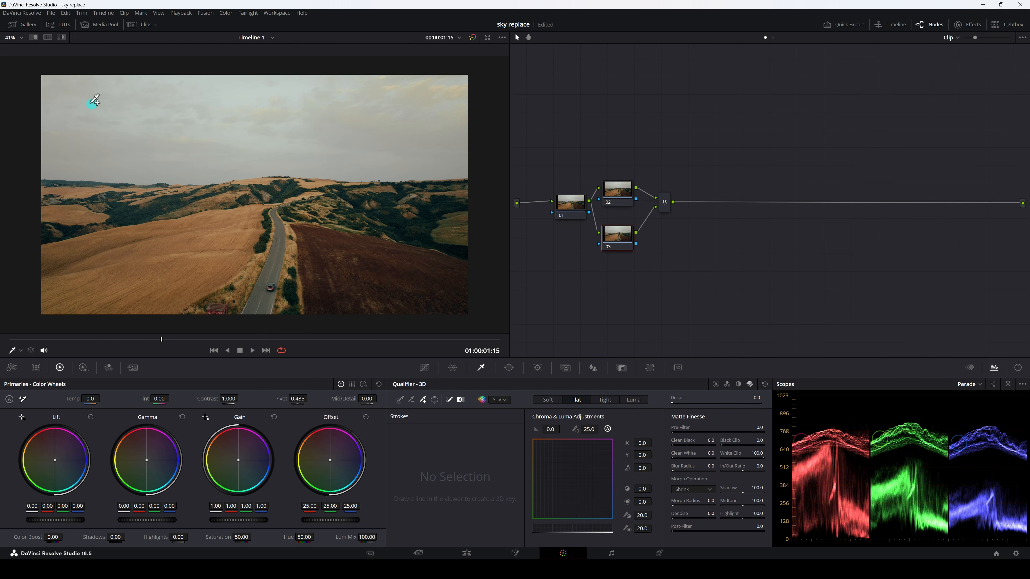
mouse_move(85, 100)
mouse_down()
mouse_move(196, 137)
mouse_move(181, 139)
mouse_move(219, 129)
mouse_move(241, 94)
mouse_move(434, 84)
mouse_move(447, 85)
mouse_move(455, 121)
mouse_move(435, 141)
mouse_move(166, 145)
mouse_move(54, 168)
mouse_move(160, 121)
mouse_move(326, 88)
mouse_move(455, 85)
mouse_move(378, 80)
mouse_move(400, 131)
mouse_up()
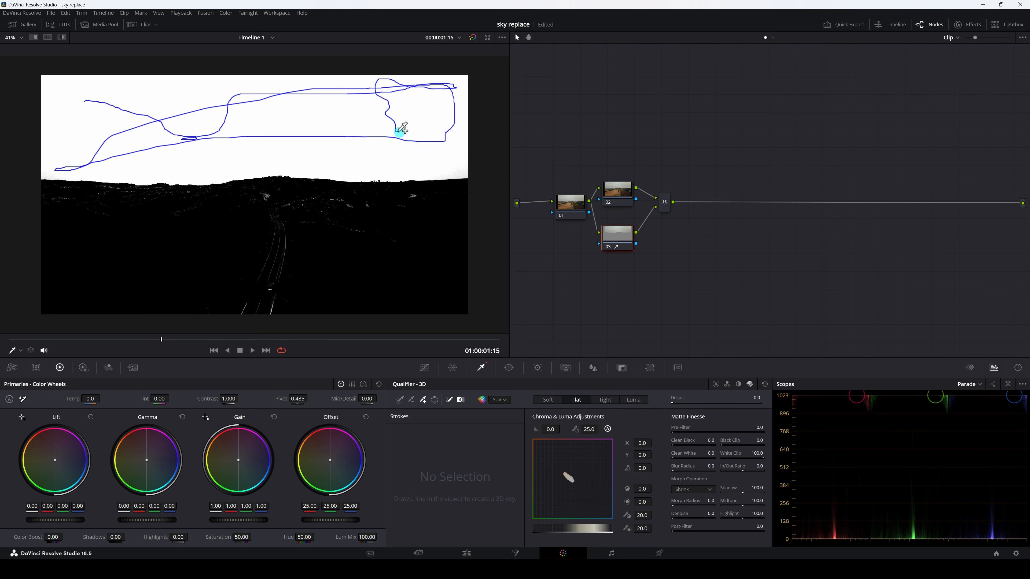
drag(399, 131, 399, 132)
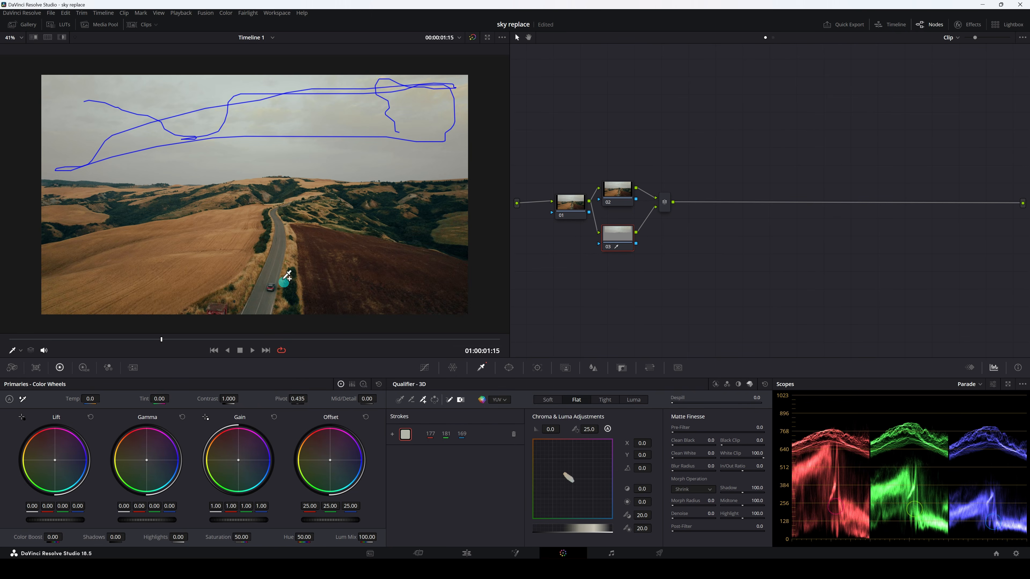
Highlight the keyed area and exclude the road from the selection with a subtractive qualifier stroke along its lower part
click(63, 41)
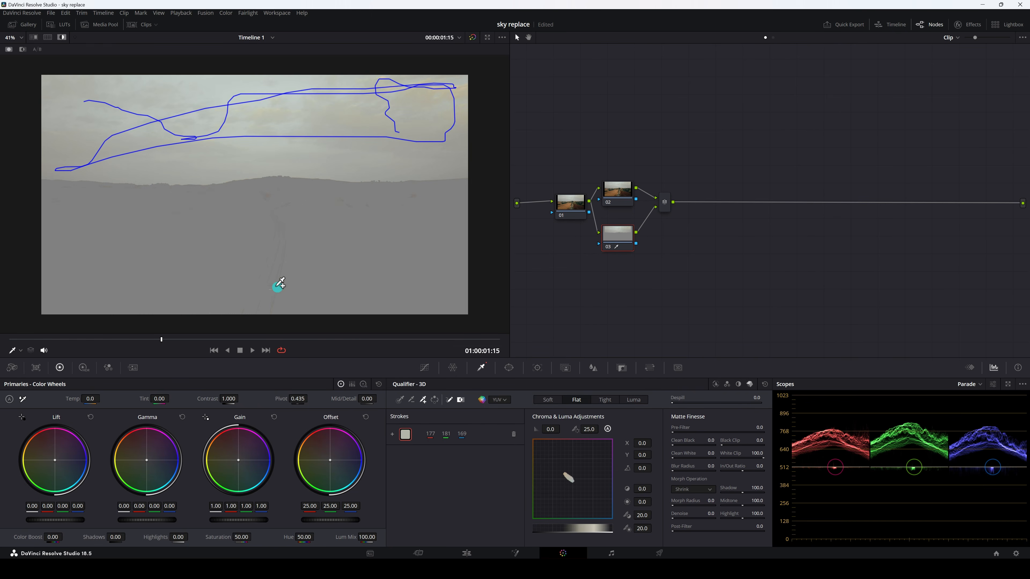
scroll(279, 288, up, 5)
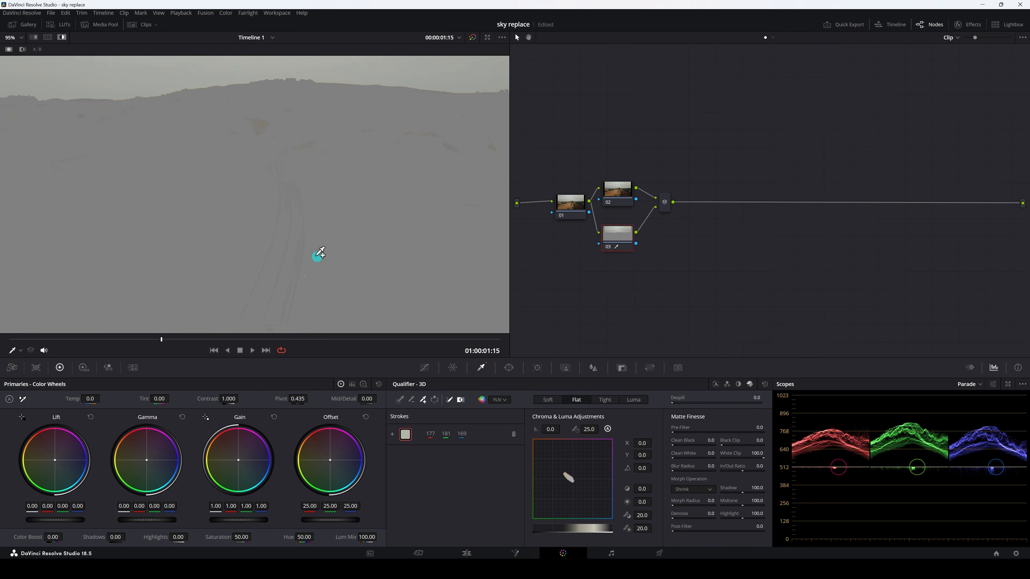
scroll(292, 227, down, 3)
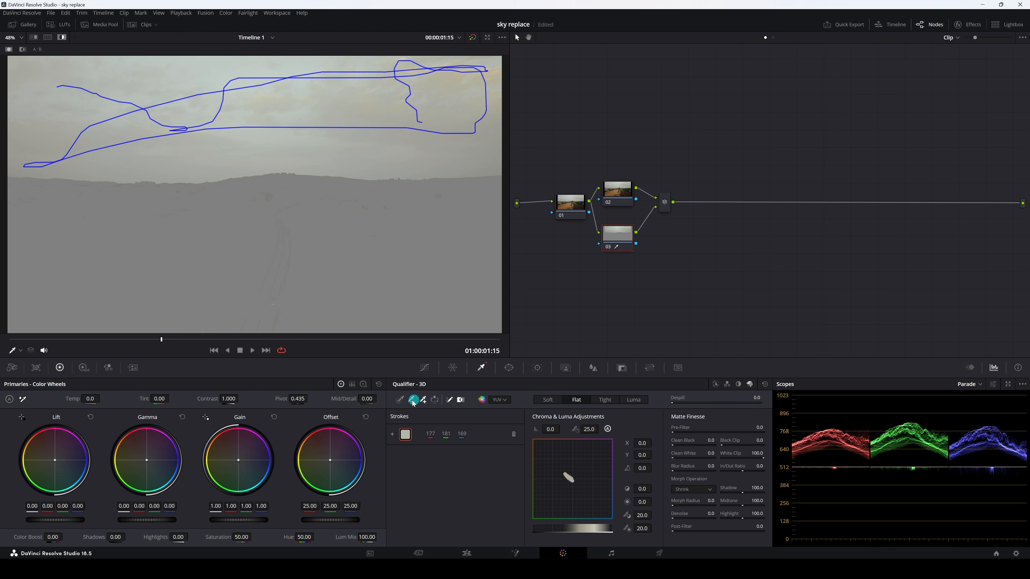
scroll(308, 274, down, 1)
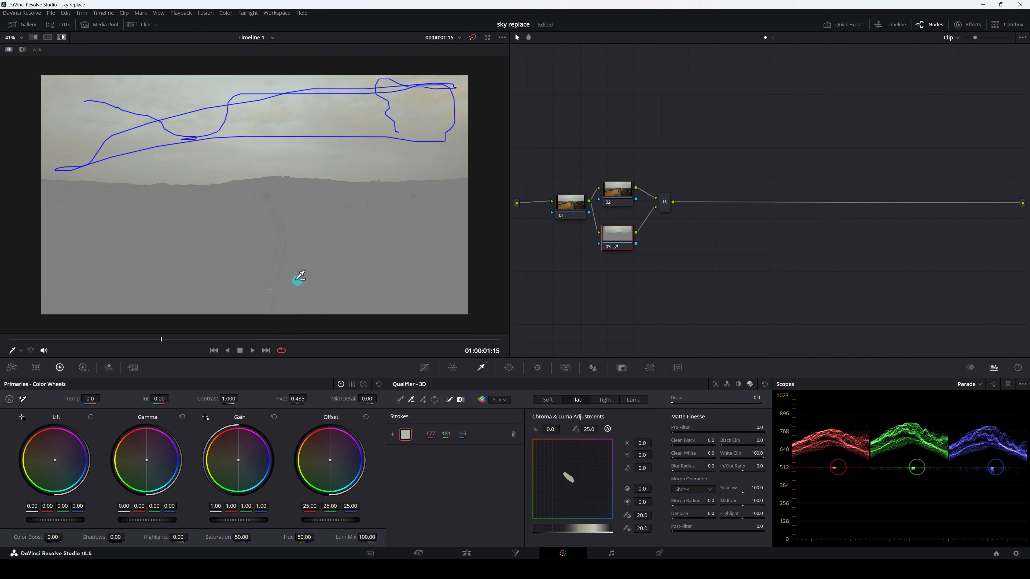
mouse_move(276, 284)
mouse_down()
mouse_move(281, 265)
mouse_move(275, 303)
mouse_up()
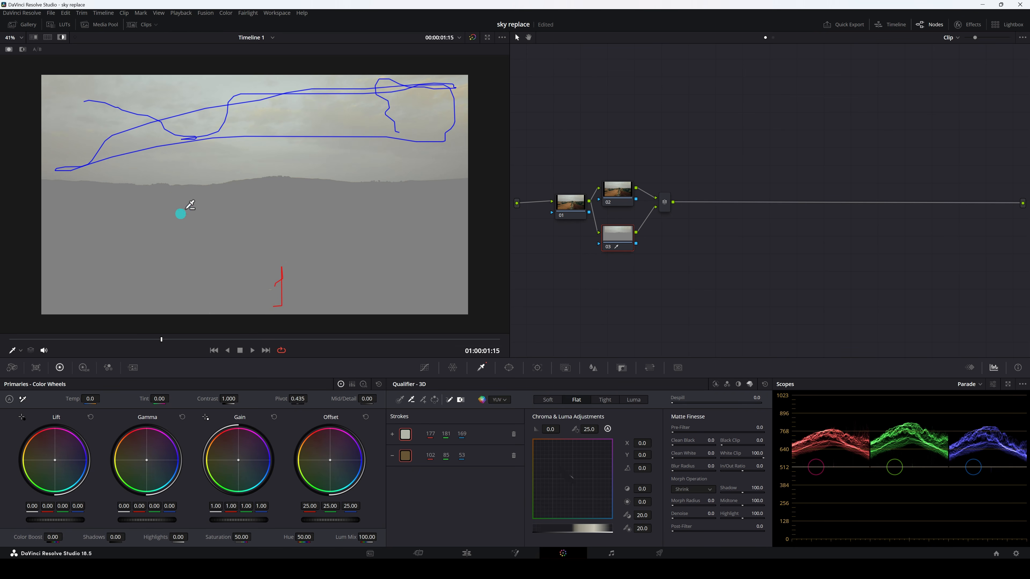
Refine the sky matte with Pre-Filter 2.6, Clean Black 3.3 and Clean White 1.3, and turn off the highlight
scroll(196, 203, up, 1)
scroll(300, 273, down, 1)
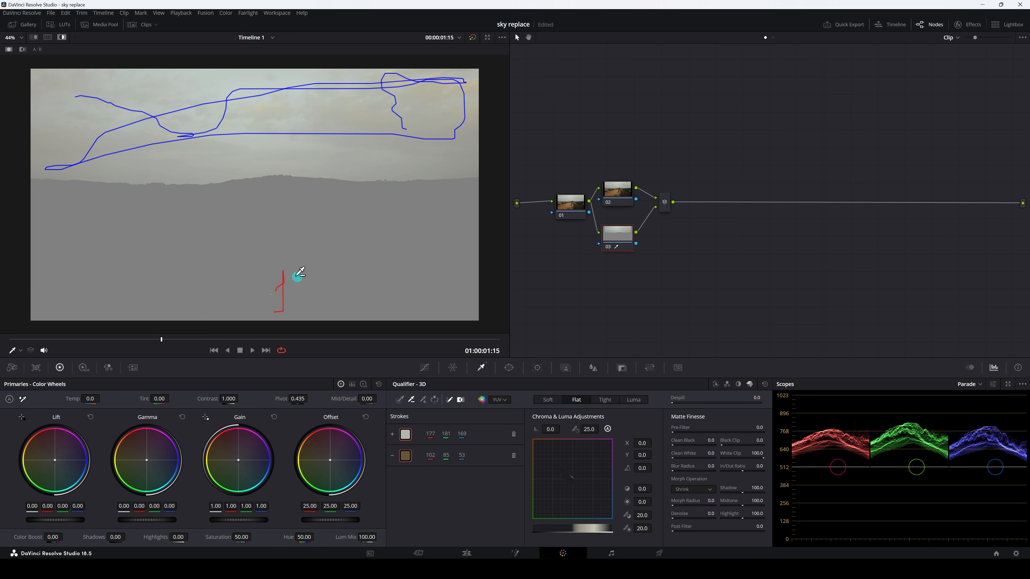
scroll(271, 151, up, 1)
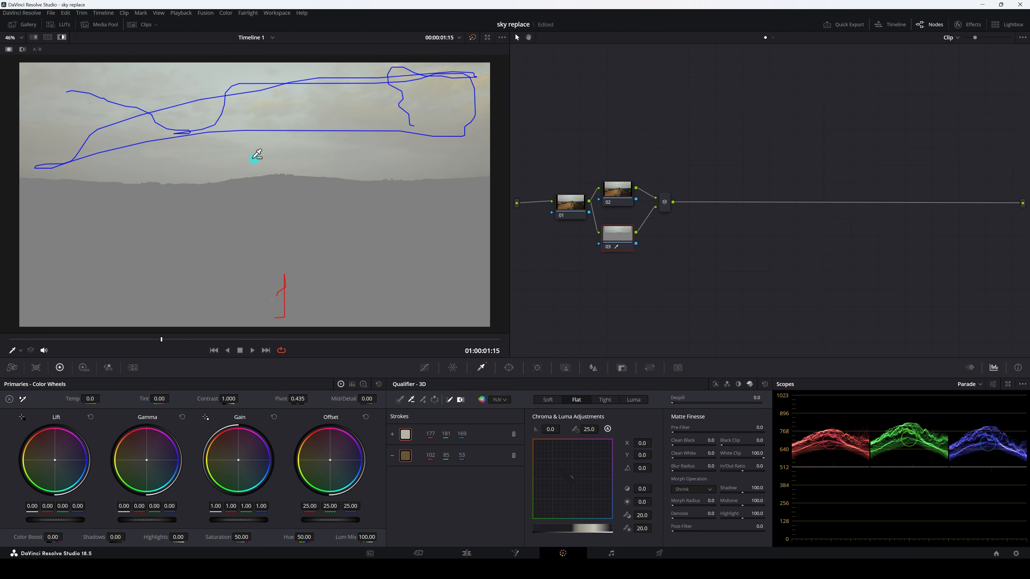
scroll(263, 212, up, 1)
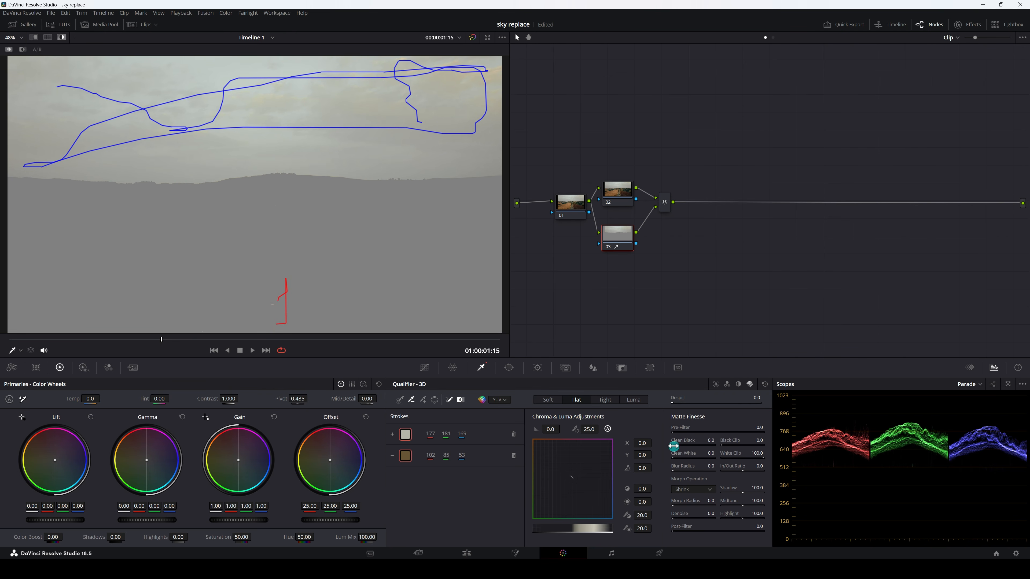
drag(675, 433, 680, 433)
drag(676, 446, 683, 445)
drag(673, 459, 678, 459)
click(61, 37)
Add the aerial-footage cloud clip from the media pool to the node graph as a matte and place it below nodes 01 and 03
click(621, 234)
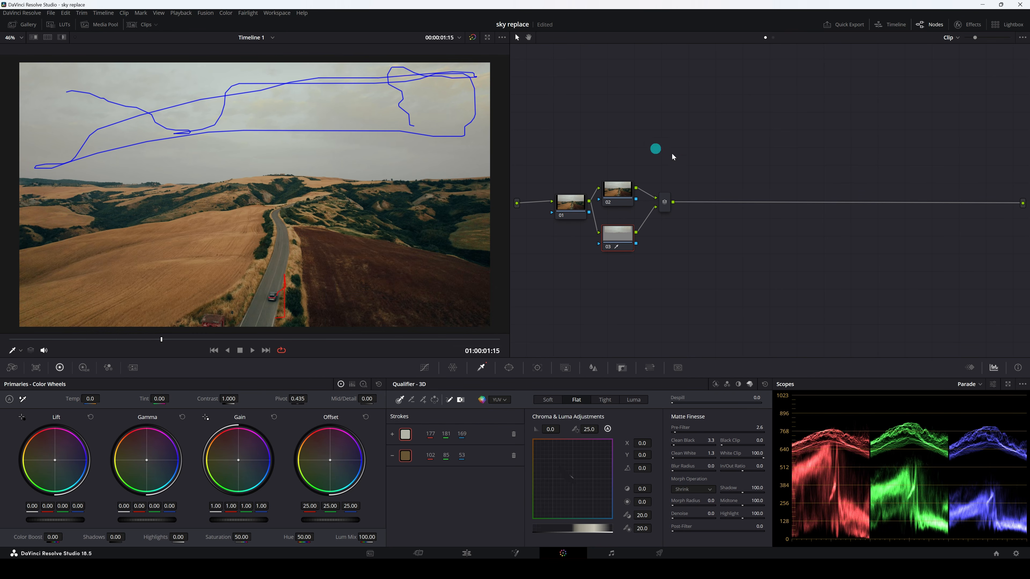
click(108, 28)
click(127, 99)
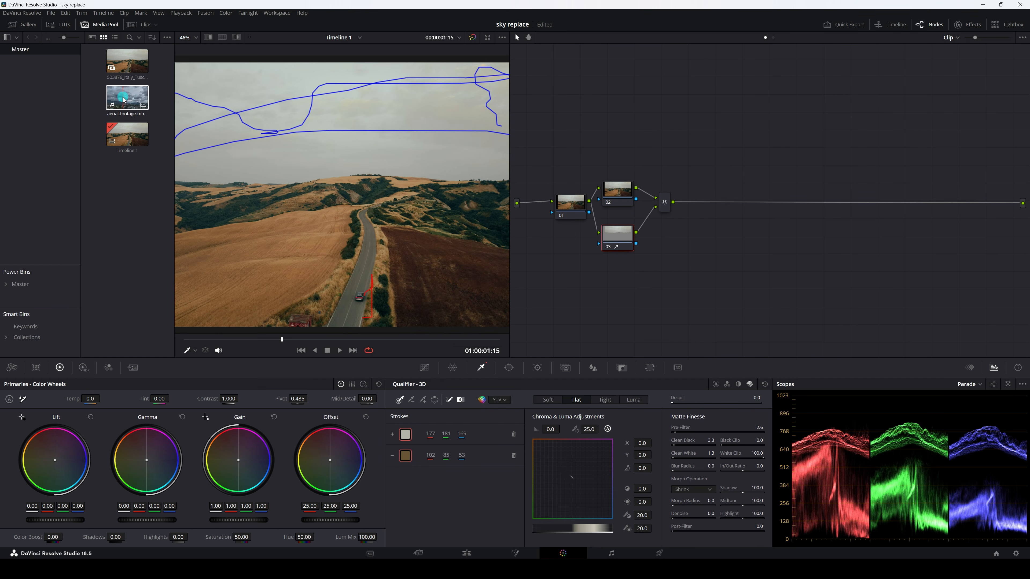
drag(123, 99, 550, 289)
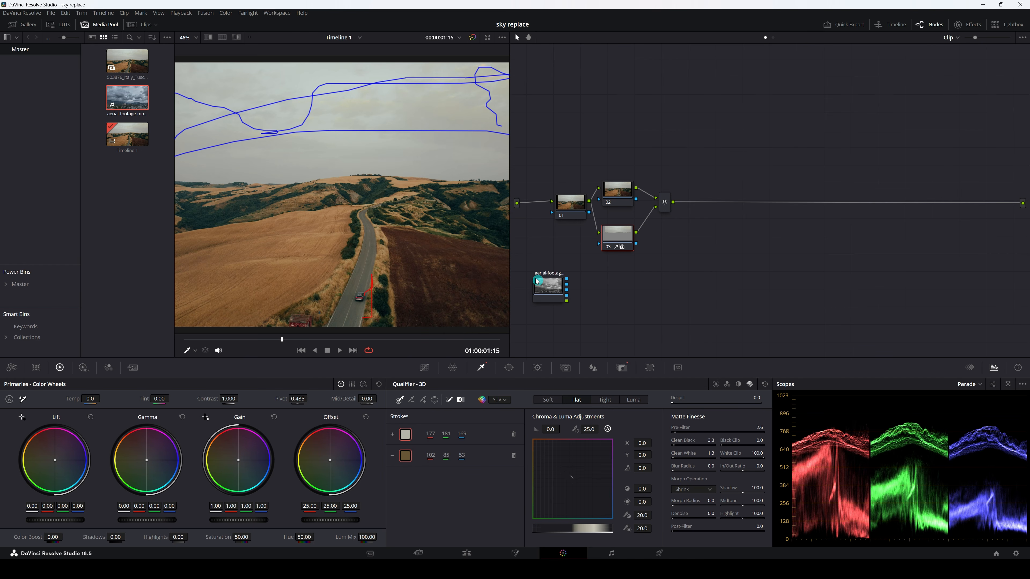
click(100, 24)
drag(558, 294, 552, 280)
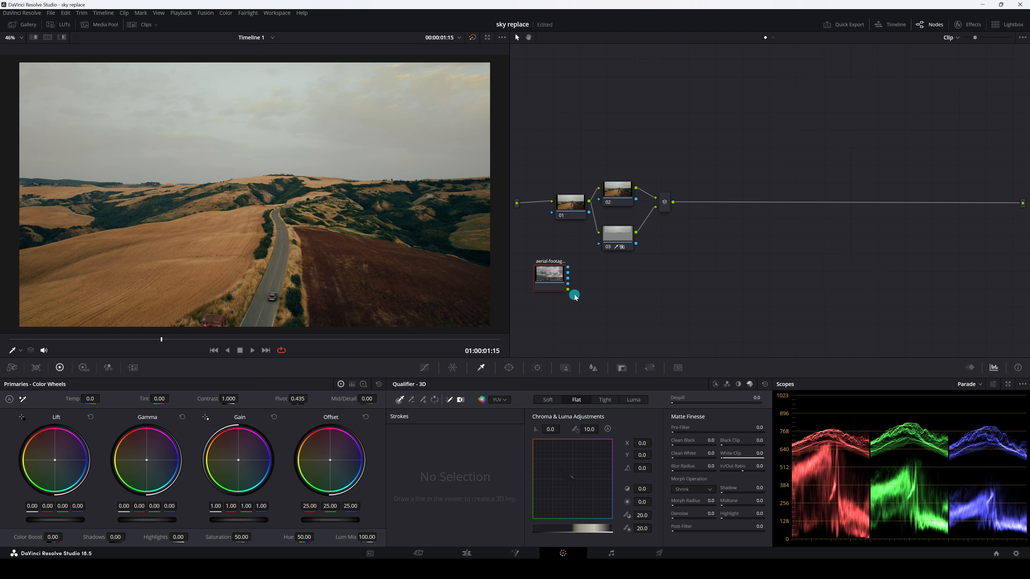
drag(567, 289, 590, 245)
Search the effects library for "mat" and apply the Match Move effect to node 03
click(614, 240)
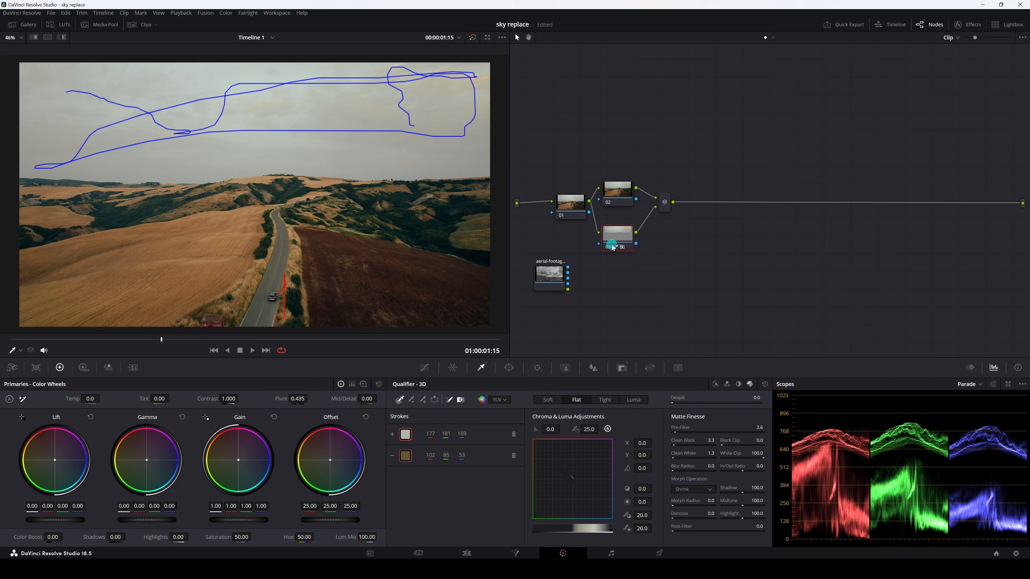
click(973, 26)
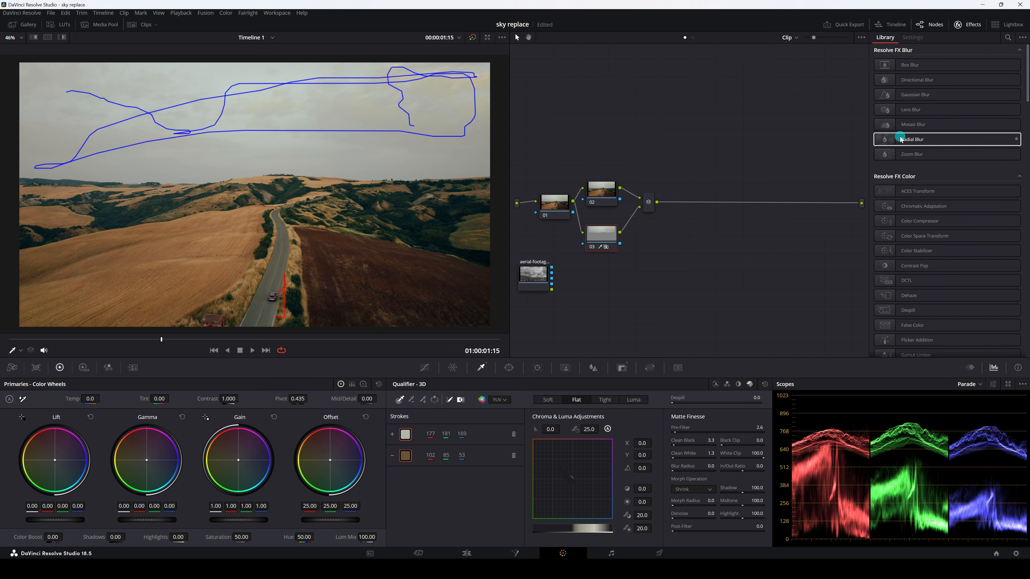
click(1006, 38)
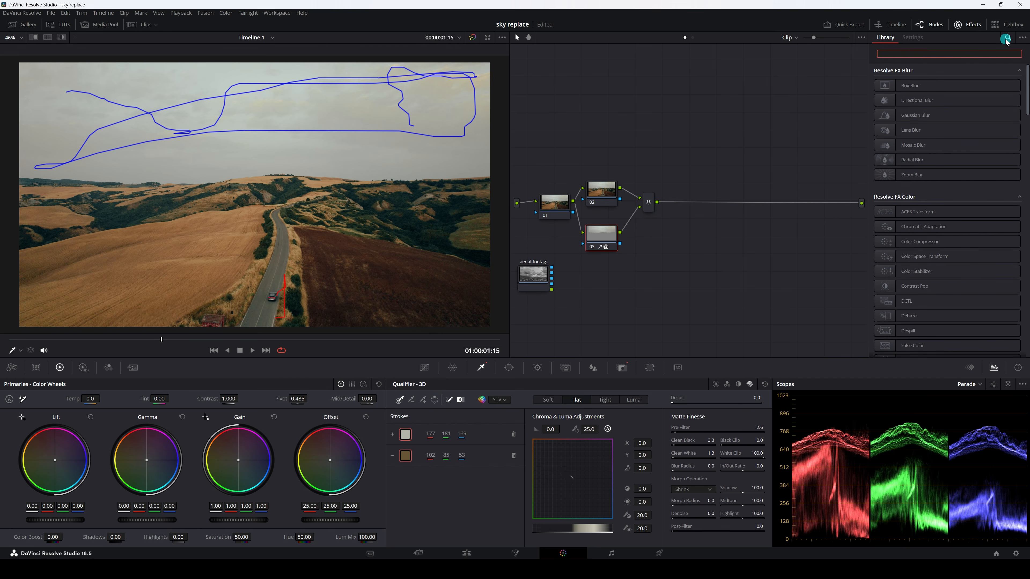
text(mat)
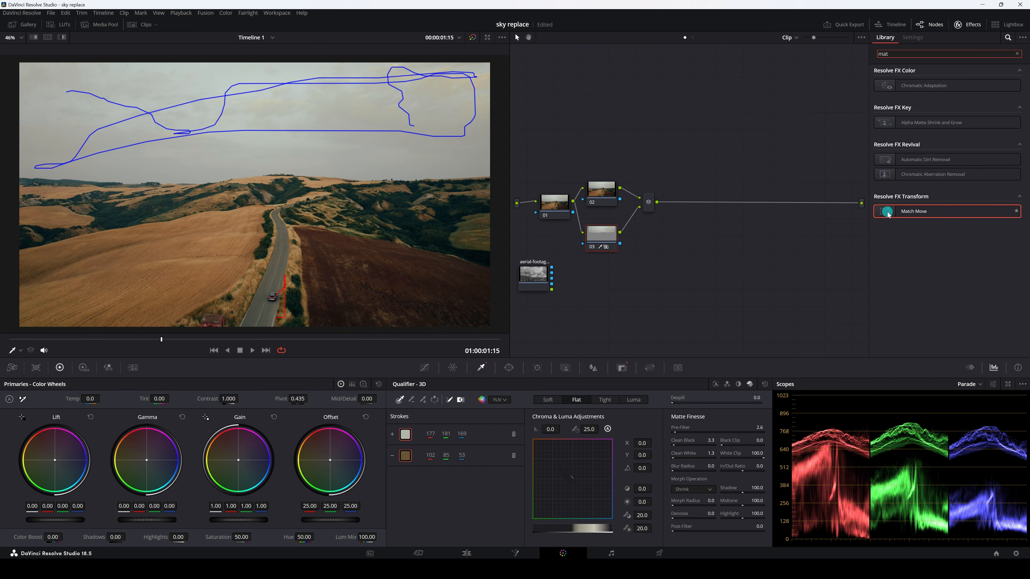
drag(888, 213, 600, 237)
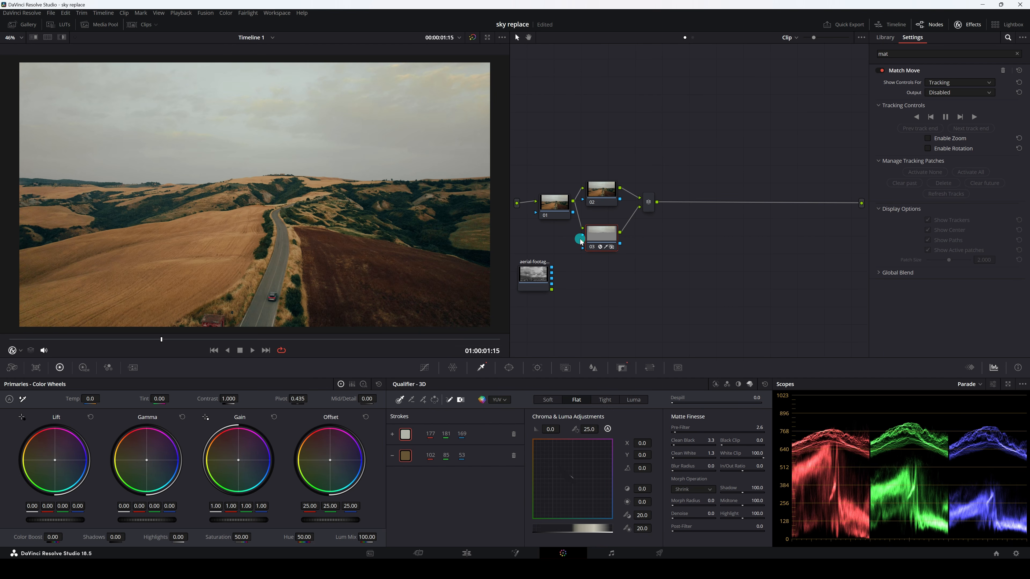
right_click(601, 238)
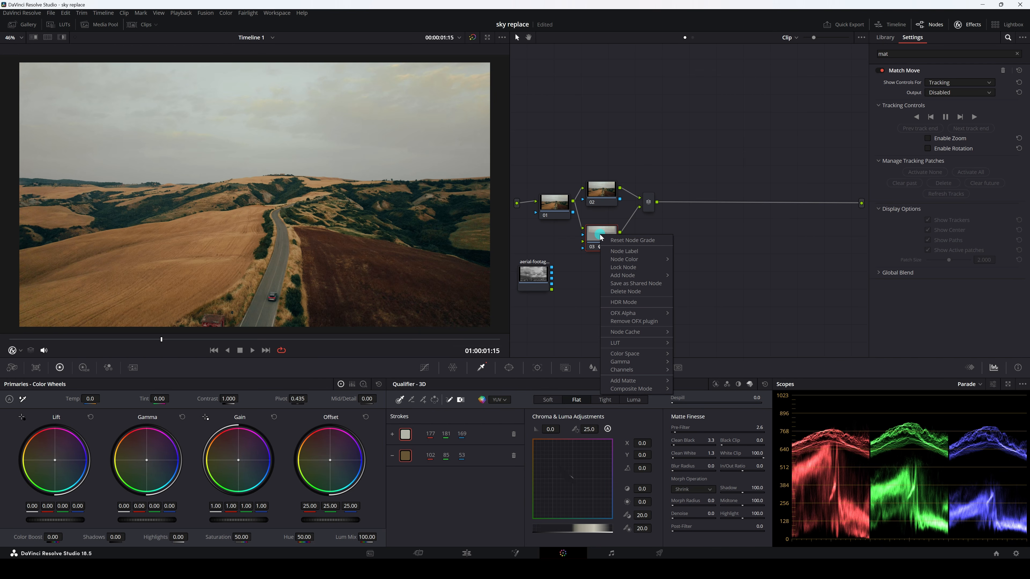
click(578, 295)
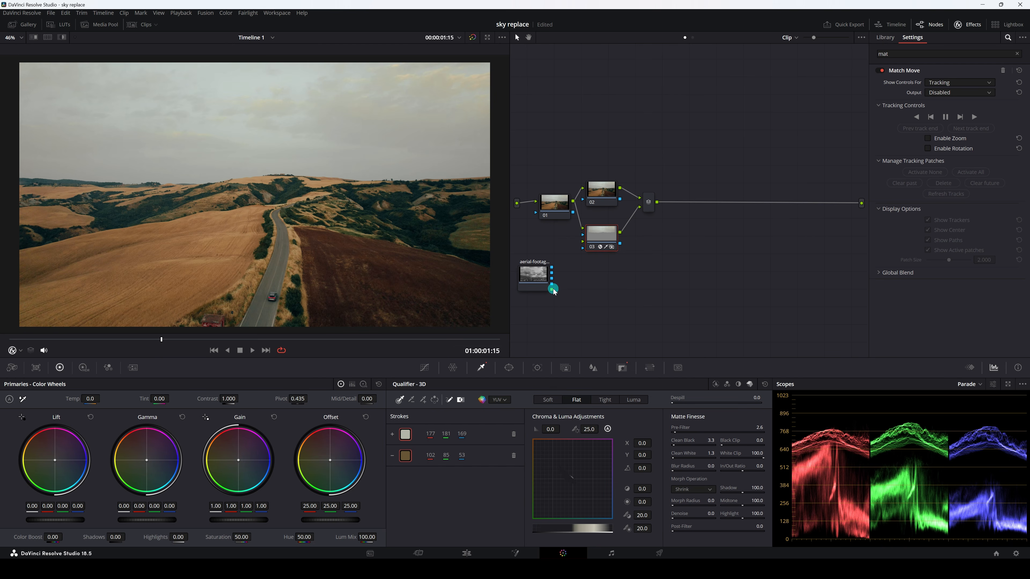
Connect the aerial-footage clip's RGB output to node 03's second input, move the clip closer to the nodes and select node 03
drag(553, 291, 583, 245)
drag(534, 279, 550, 275)
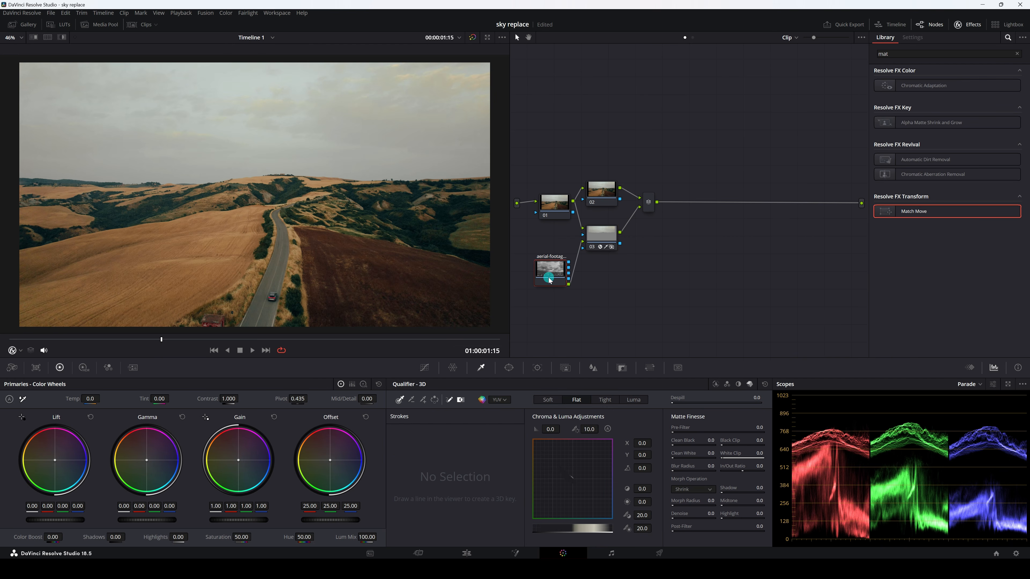
click(601, 241)
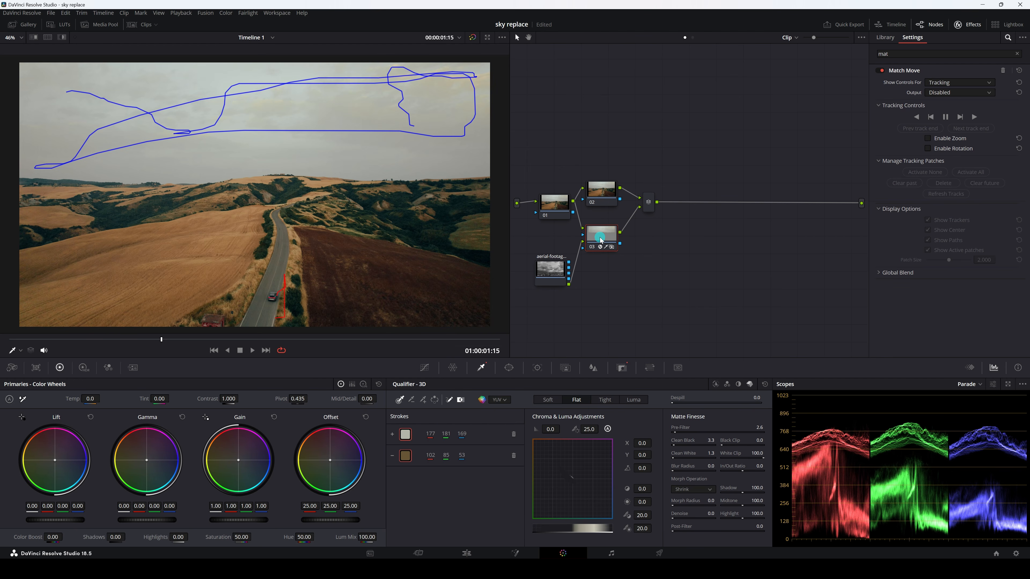
Make sure OFX Alpha is enabled on node 03 and show the Compositing controls of its Match Move effect
right_click(600, 239)
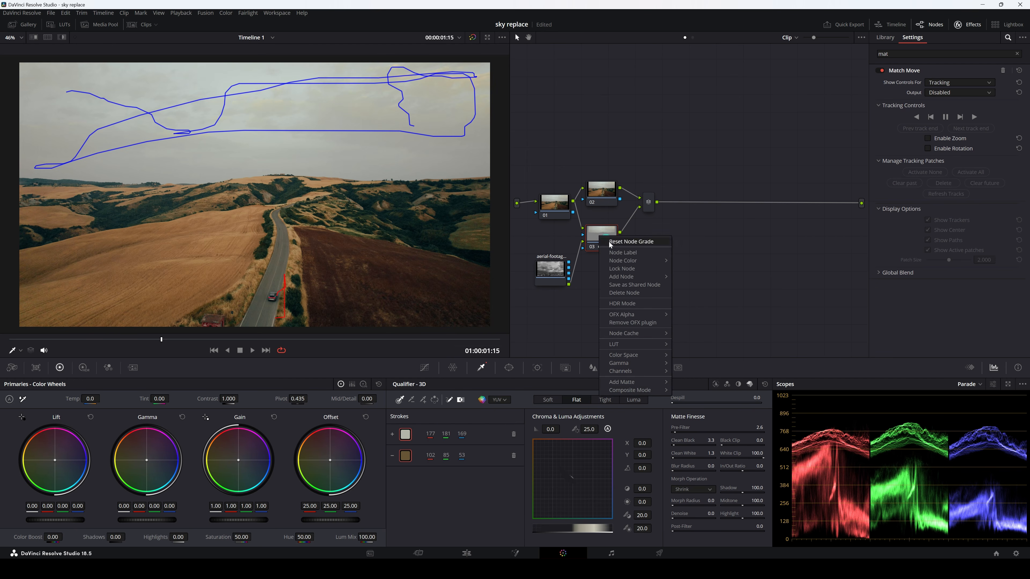
mouse_move(621, 316)
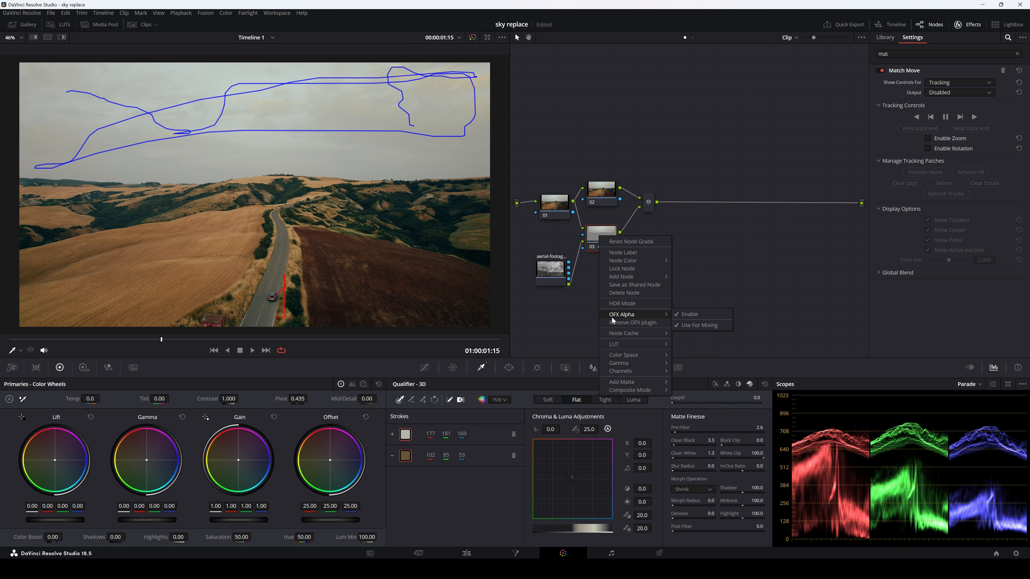
click(684, 315)
click(651, 281)
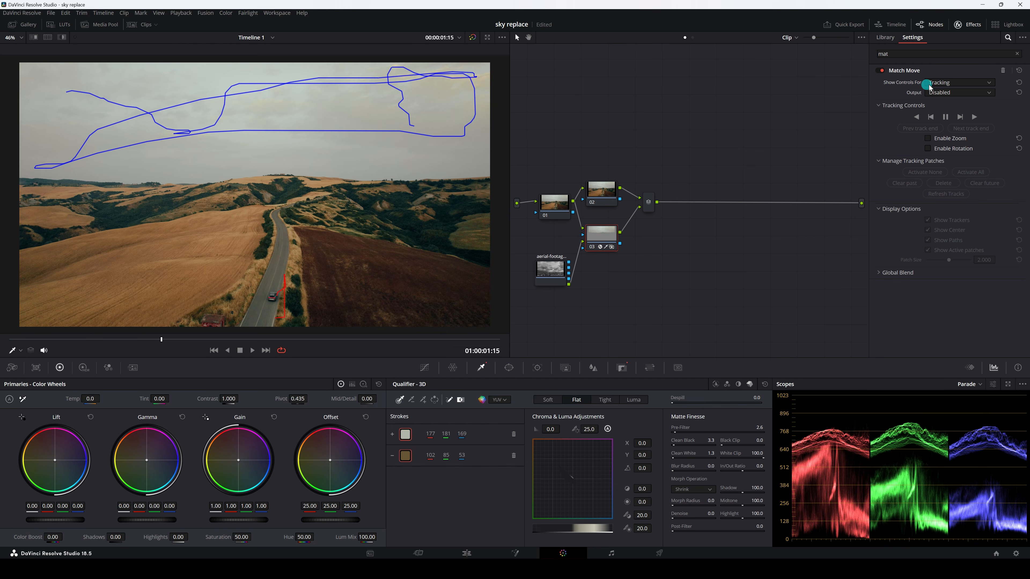
click(950, 83)
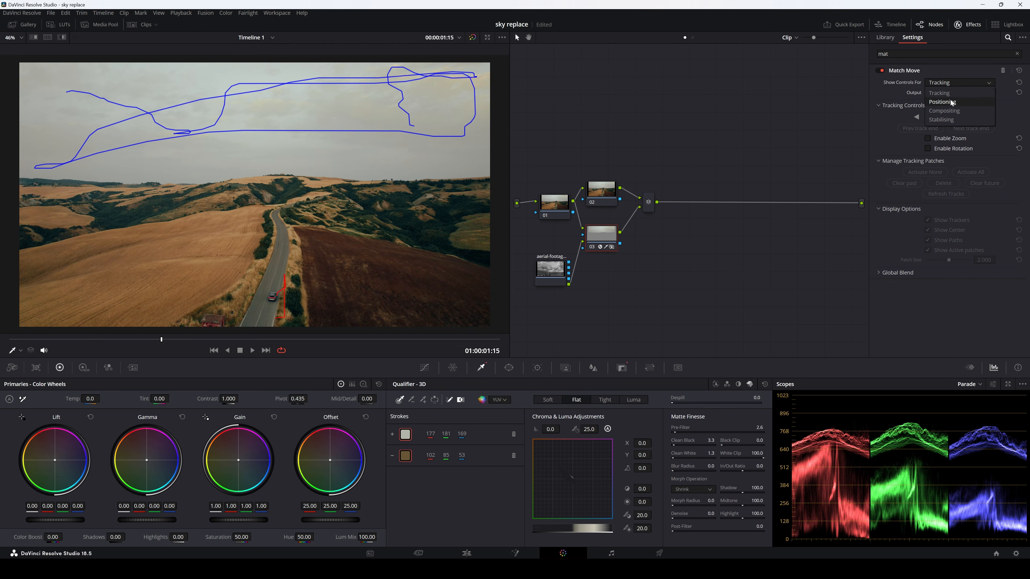
click(948, 112)
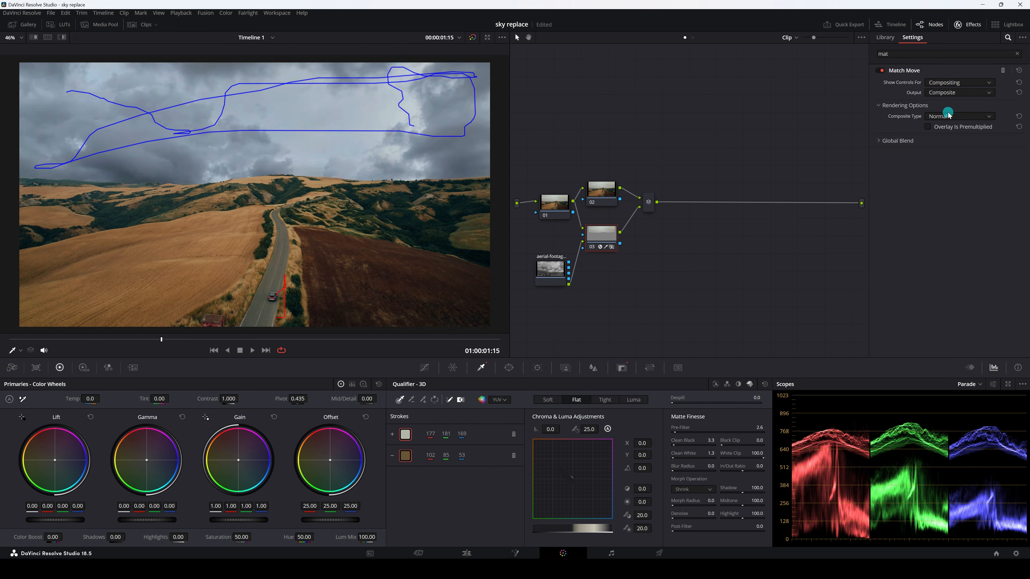
Disable and re-enable node 03 several times to compare the original sky with the replacement
scroll(359, 132, down, 2)
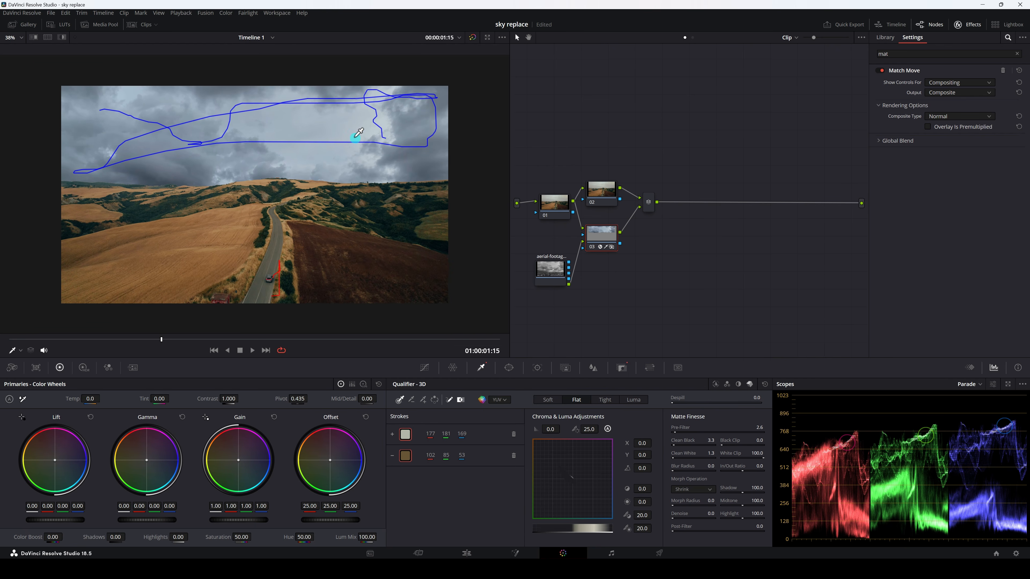
click(591, 247)
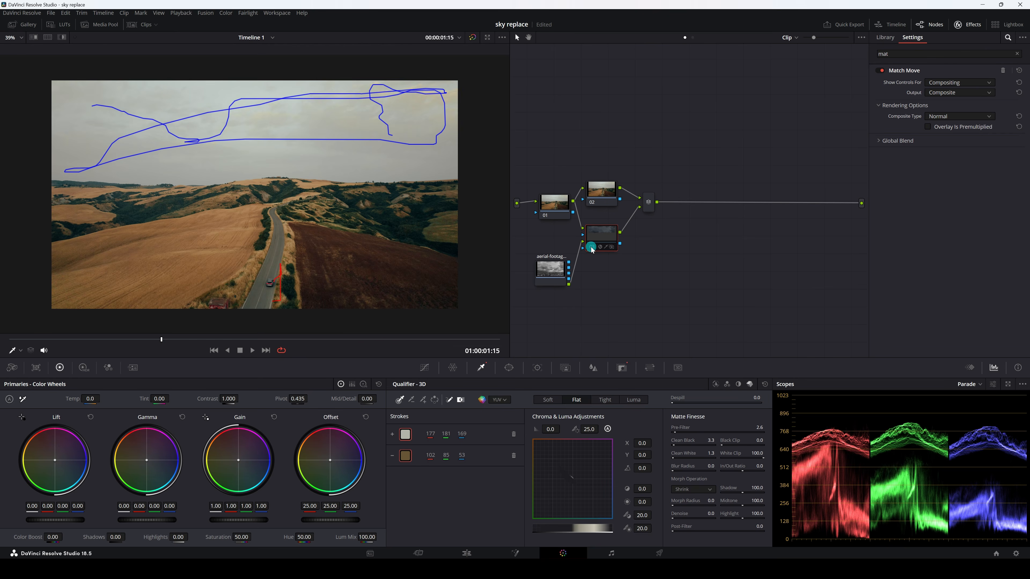
click(591, 247)
click(591, 247)
click(592, 247)
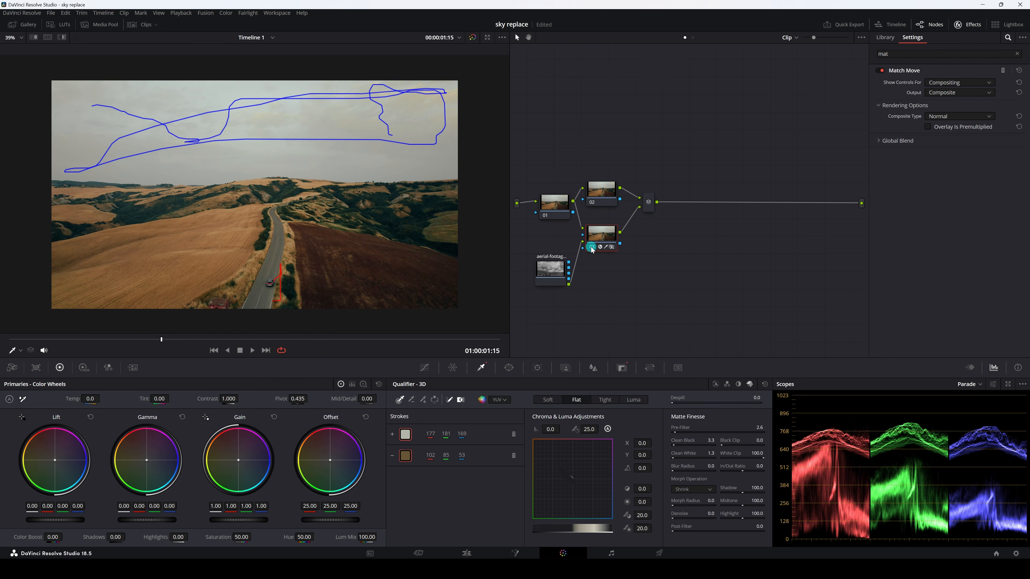
click(591, 247)
click(592, 247)
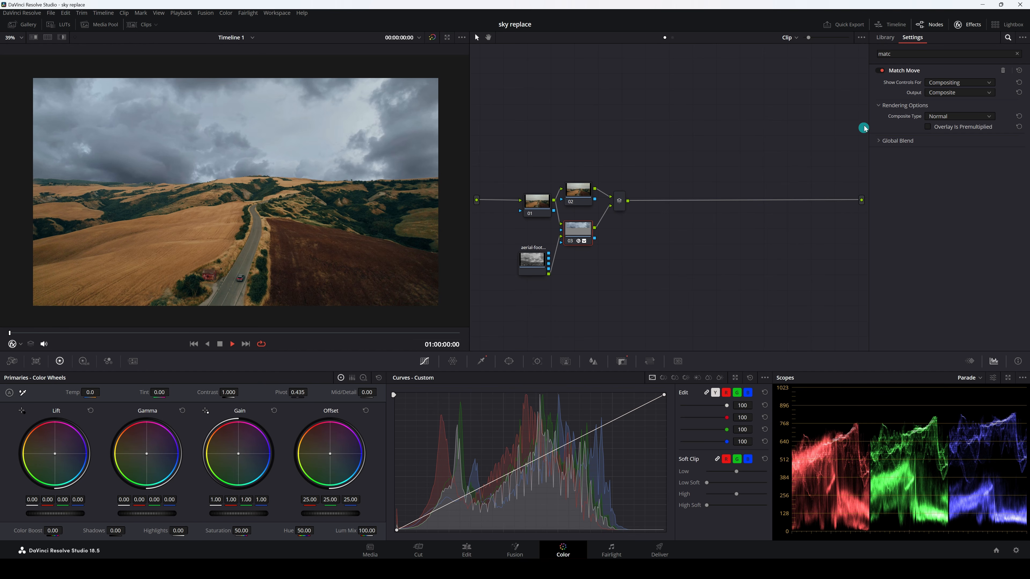
Show the Positioning controls of Match Move and set its output to Composite
click(940, 83)
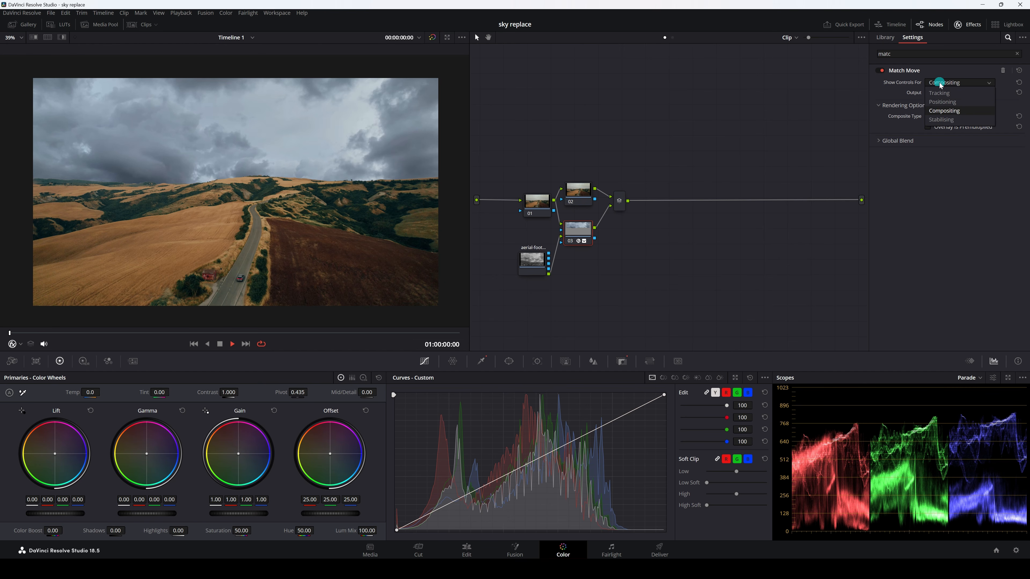
click(944, 103)
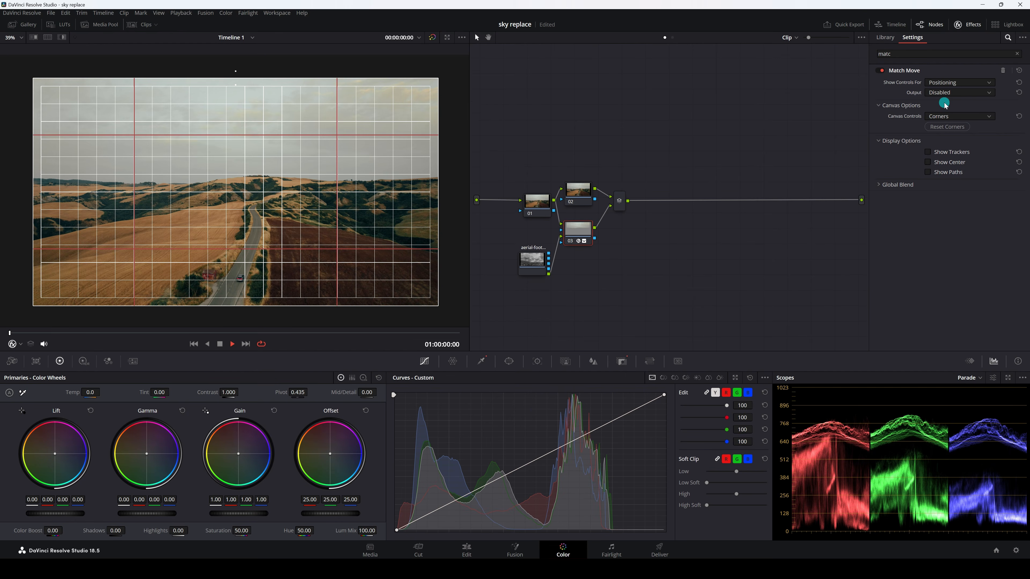
click(945, 93)
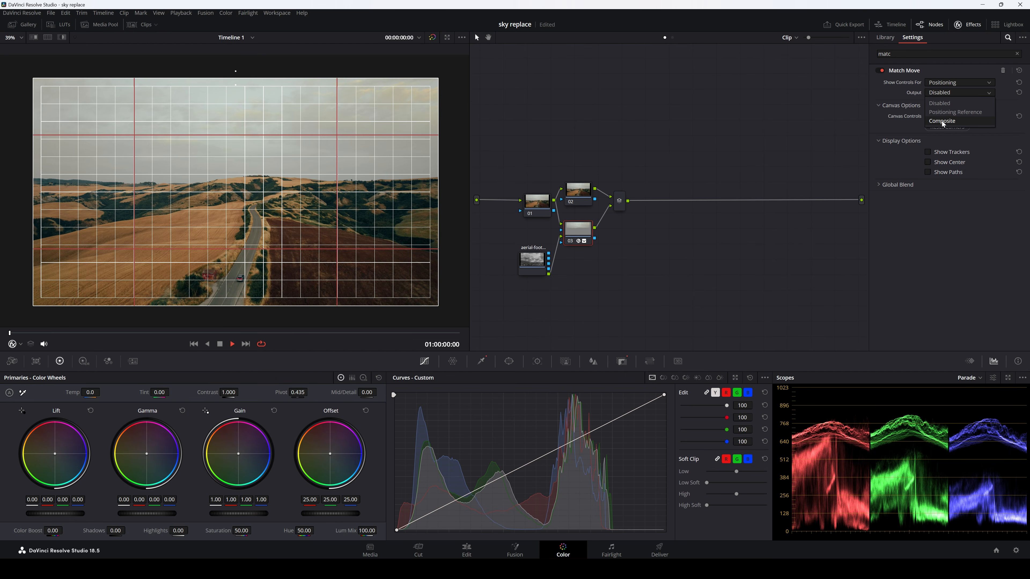
click(942, 121)
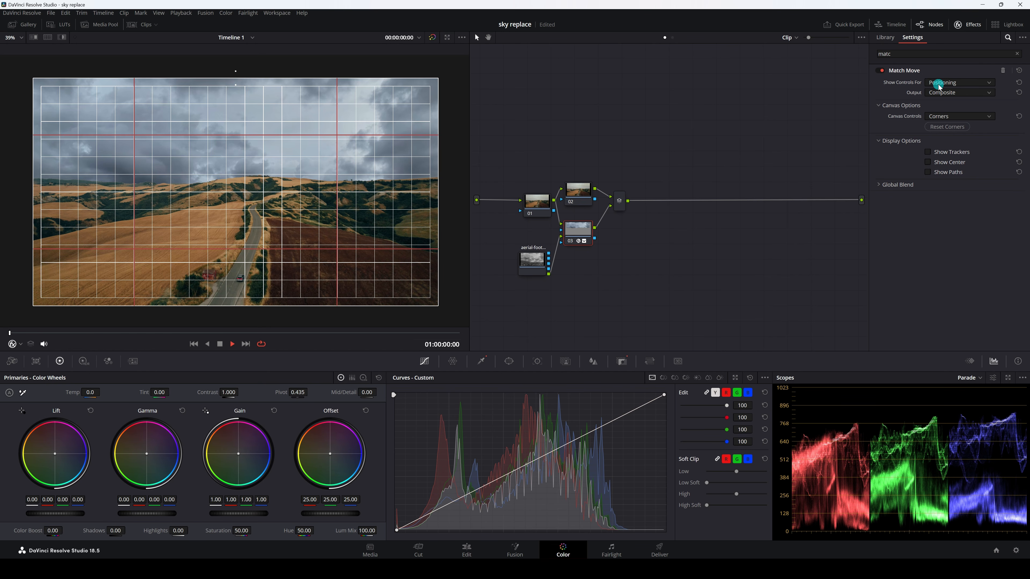
Move the cloud canvas upward and adjust it sideways so its horizon meets the hills and it still covers the frame
scroll(200, 165, down, 1)
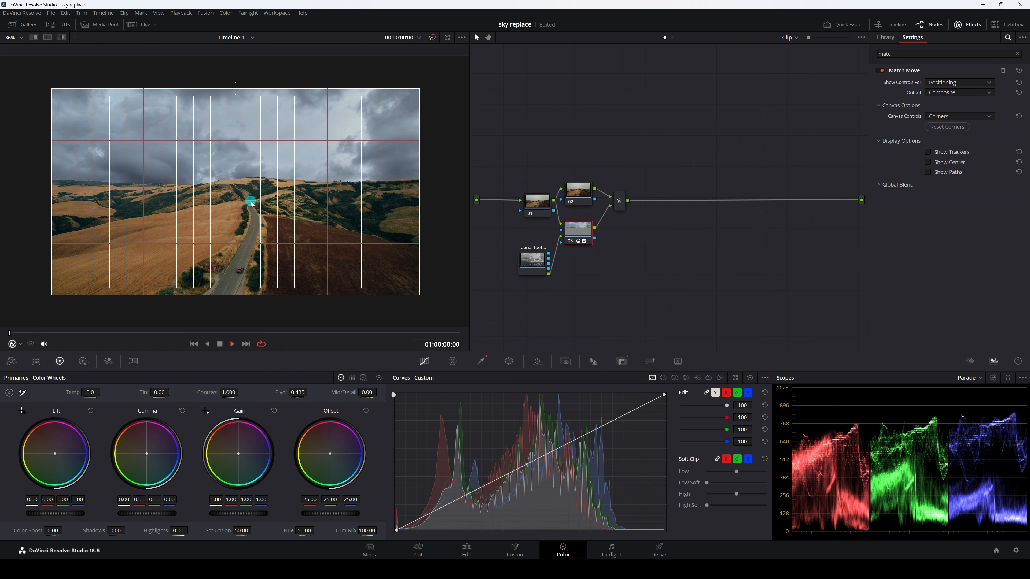
drag(252, 203, 251, 144)
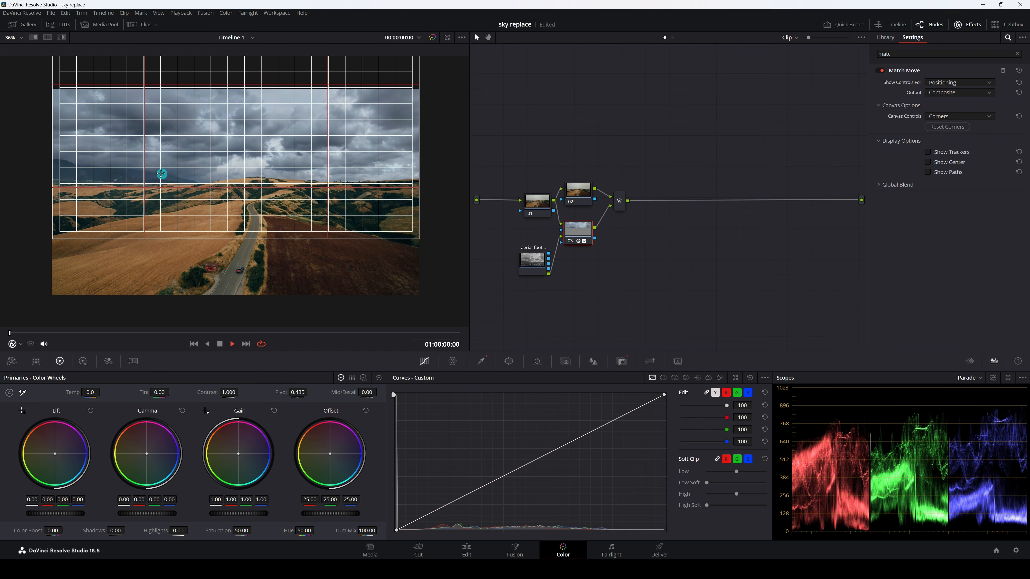
scroll(161, 171, up, 5)
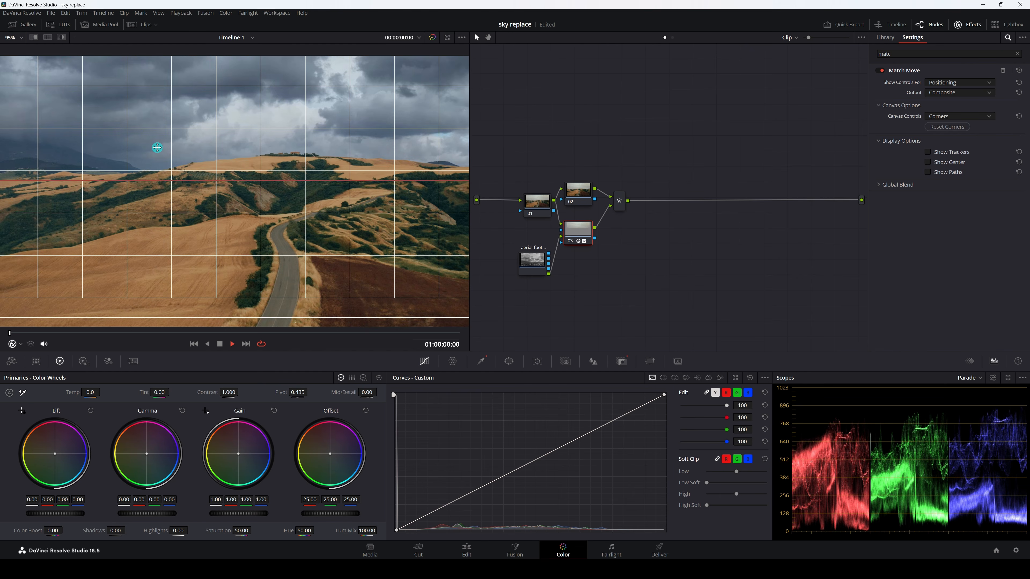
drag(156, 150, 195, 173)
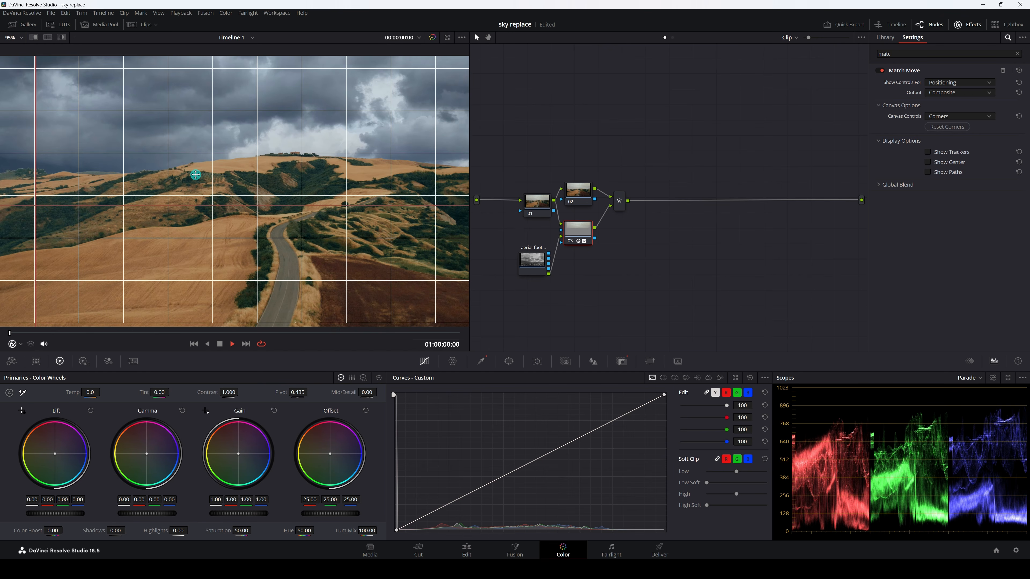
scroll(196, 175, down, 5)
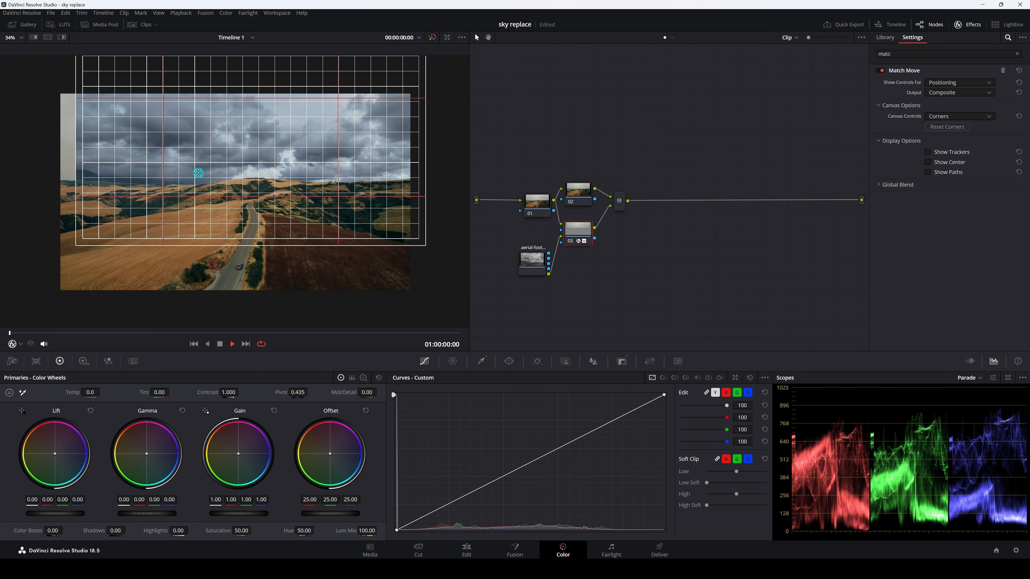
scroll(167, 177, up, 1)
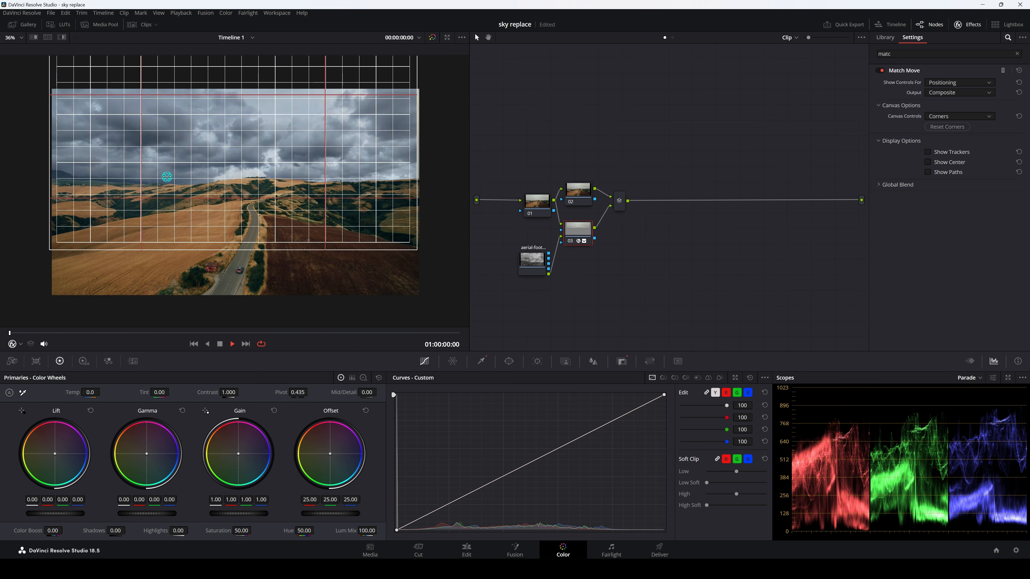
Check the canvas edge at the frame's border and nudge the cloud canvas slightly higher above the distant hills
scroll(166, 176, up, 5)
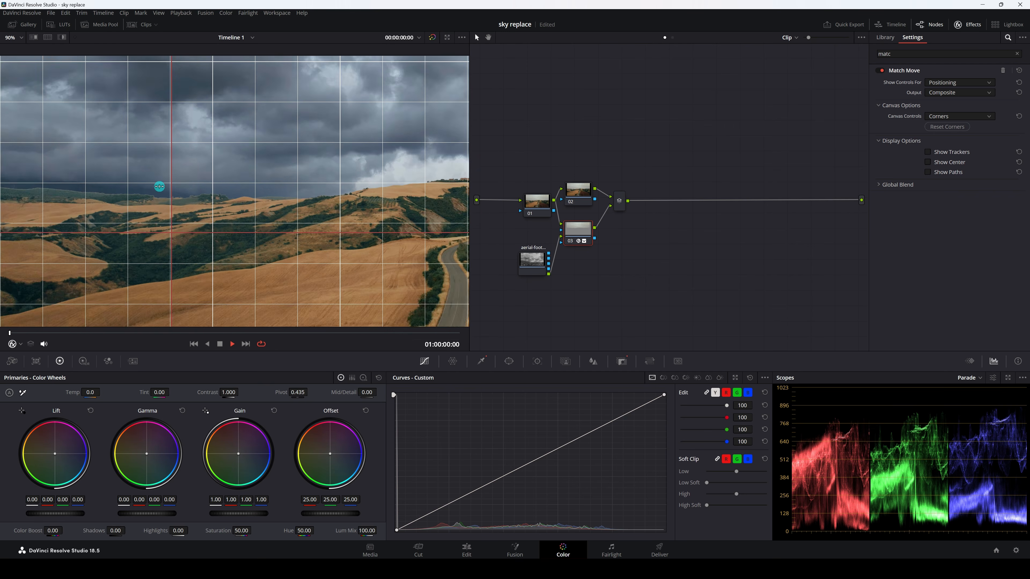
scroll(154, 183, up, 2)
drag(131, 162, 293, 182)
drag(100, 172, 207, 182)
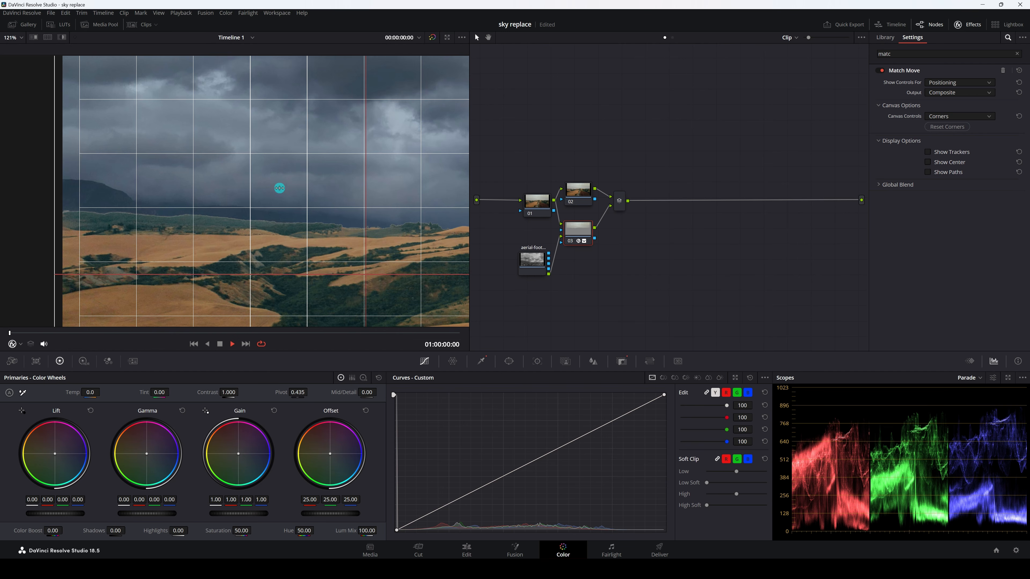
drag(278, 188, 279, 169)
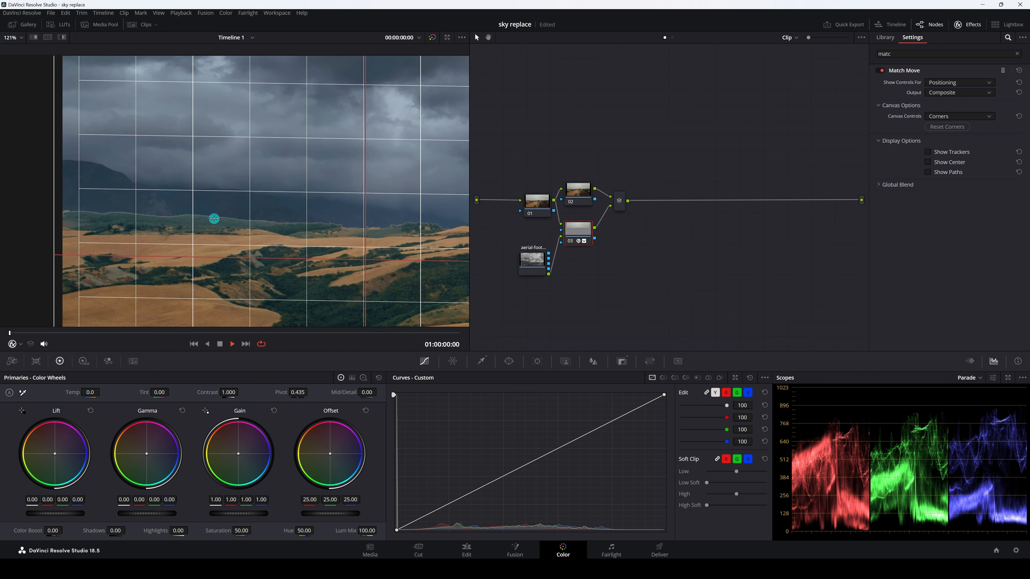
Clean up the horizon edge by setting Clean White in node 03's qualifier to 22.4, and fit the frame in the viewer
scroll(215, 219, up, 4)
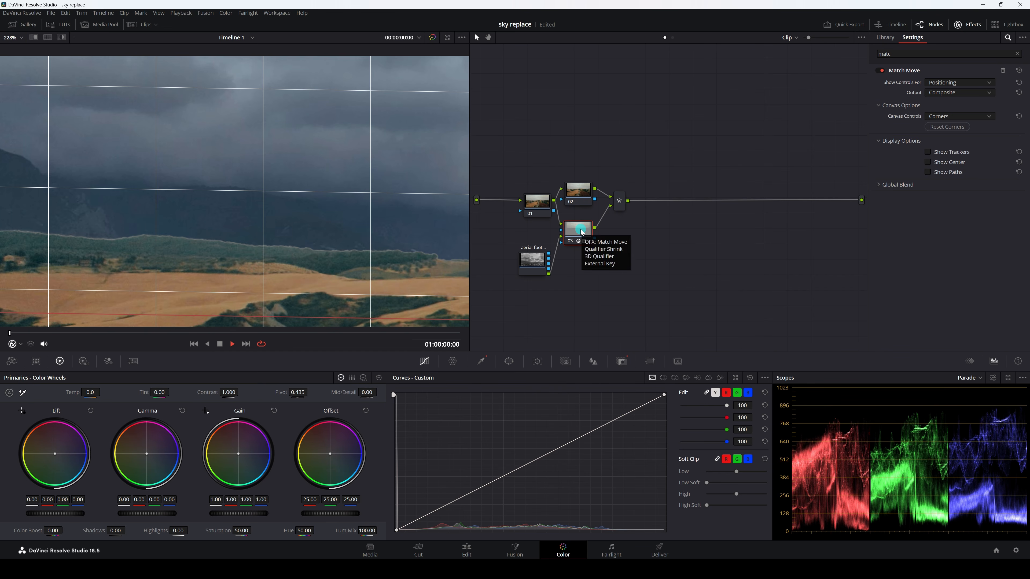
click(483, 361)
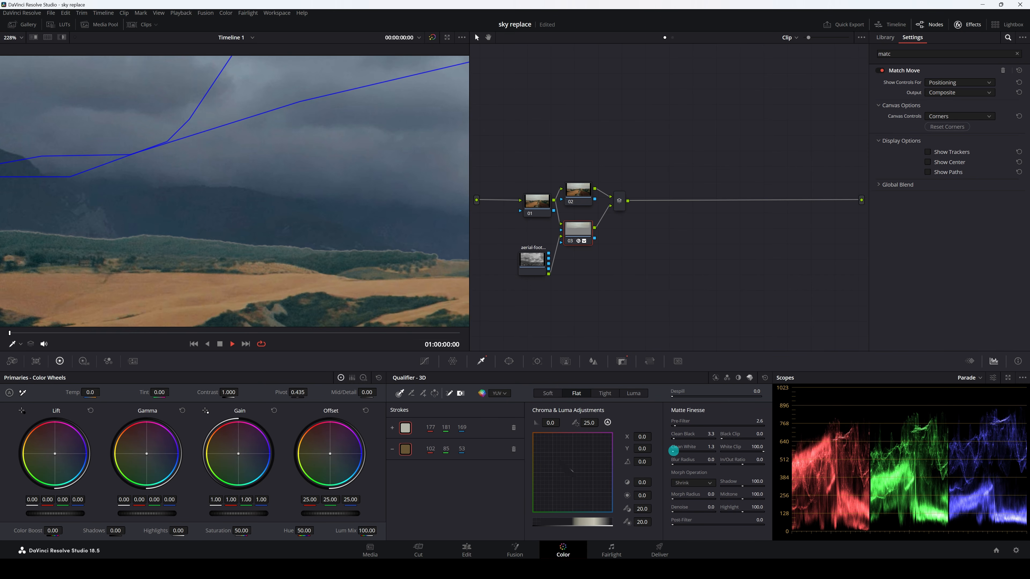
drag(673, 450, 755, 452)
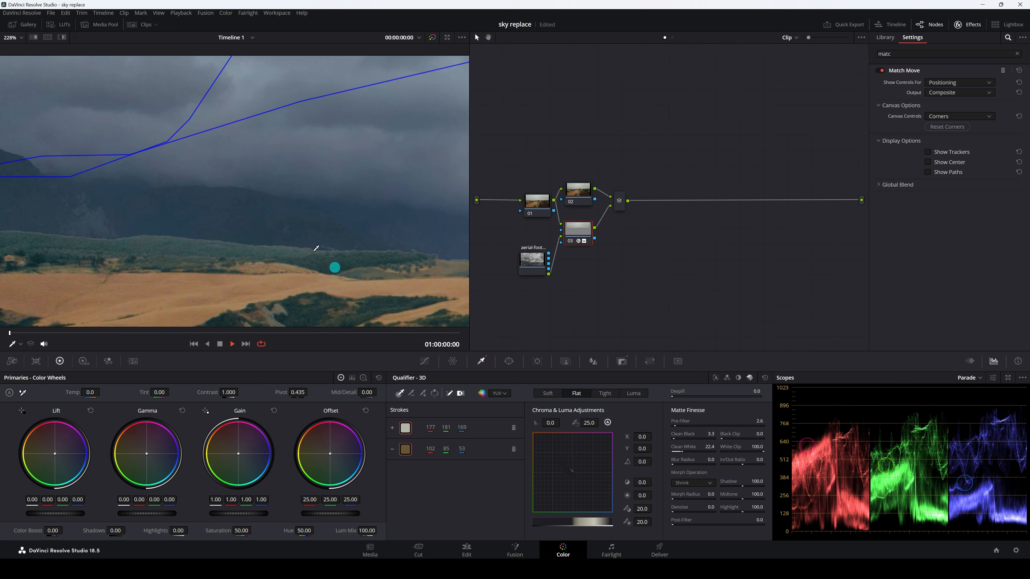
key(shift+z)
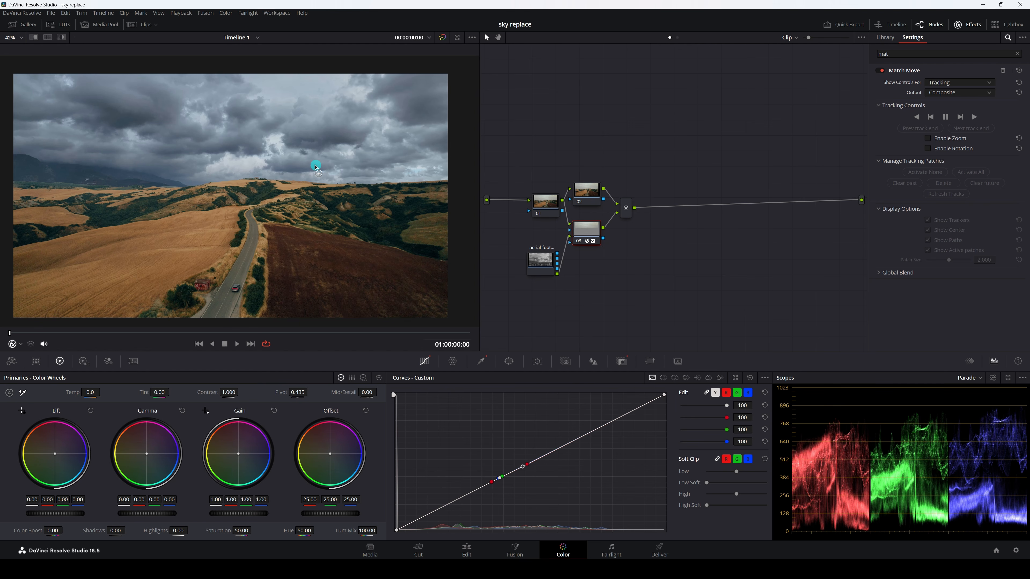
click(948, 85)
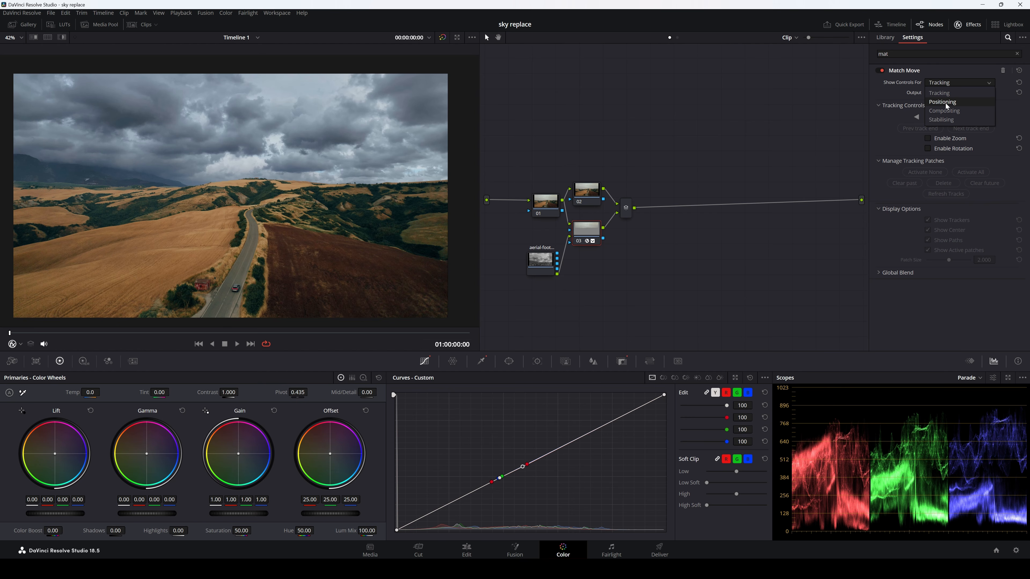
click(940, 86)
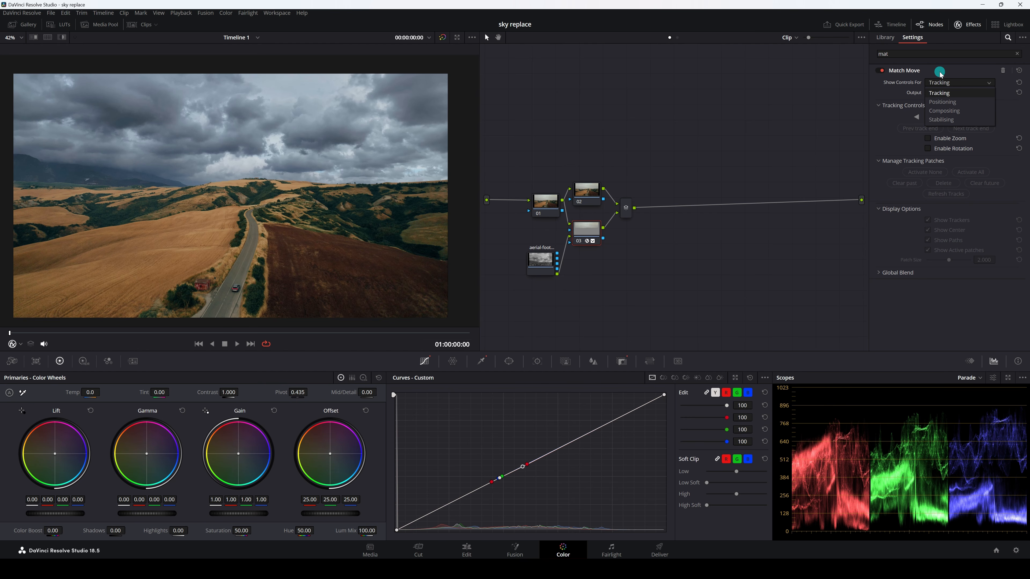
click(940, 83)
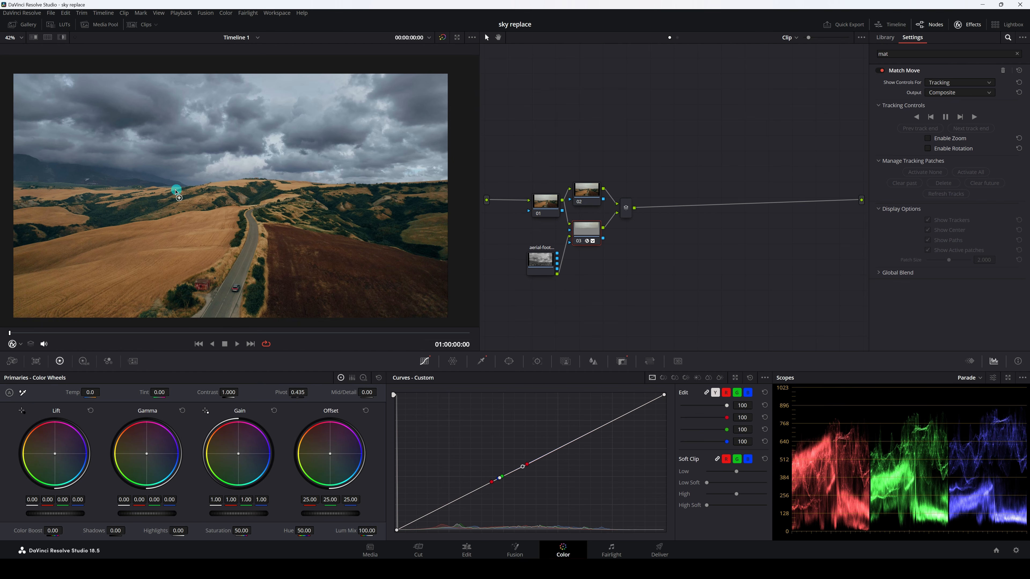
Add a Match Move tracker on the hill ridge at the horizon, shrink its search area and fine-tune its position
scroll(170, 191, up, 8)
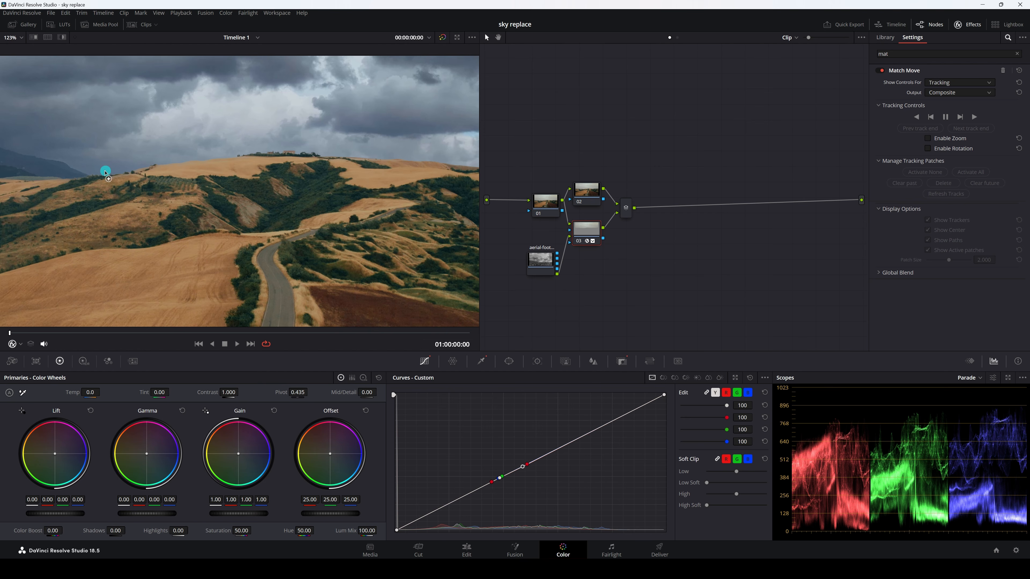
click(105, 172)
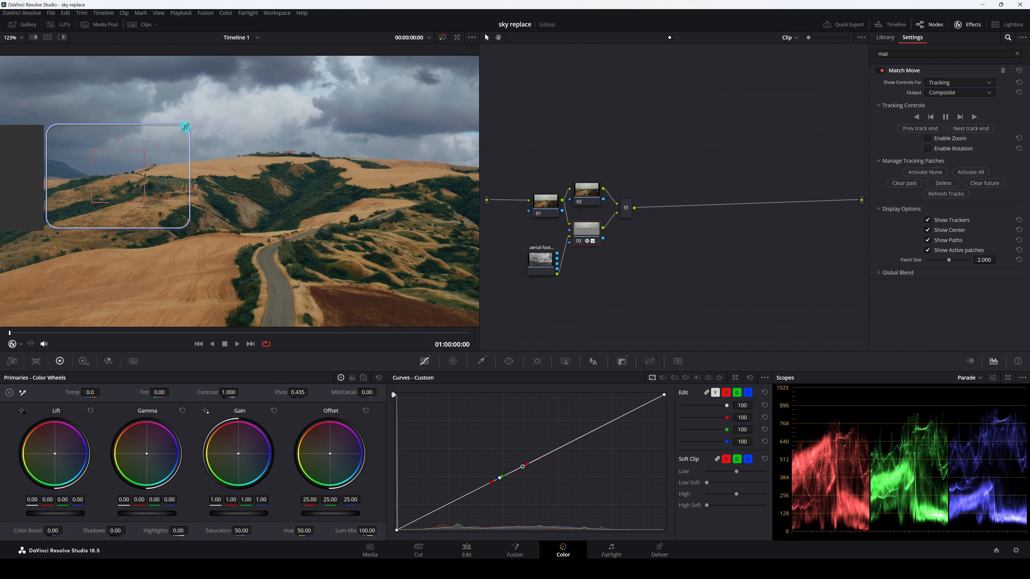
drag(185, 126, 166, 145)
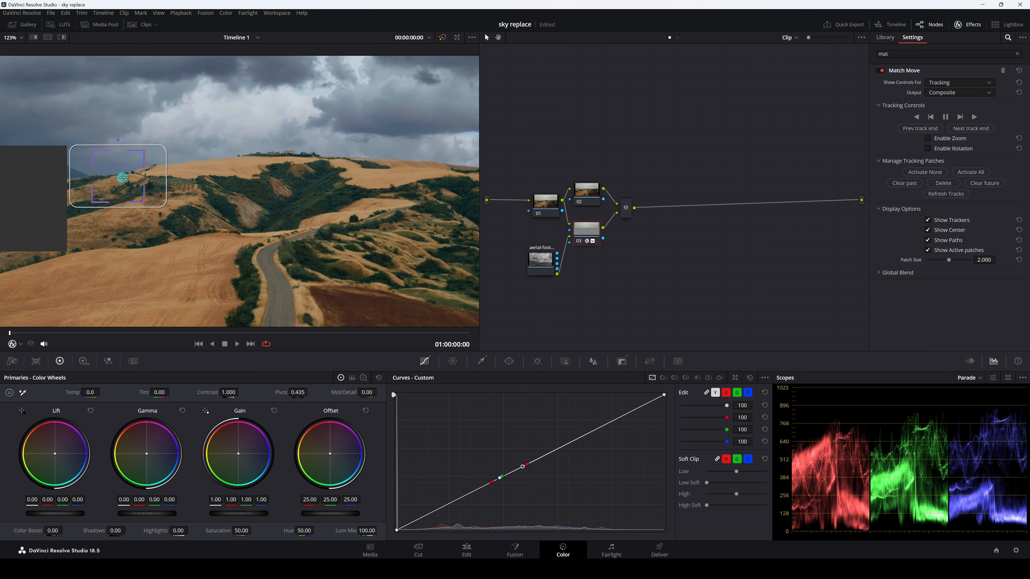
drag(119, 176, 118, 172)
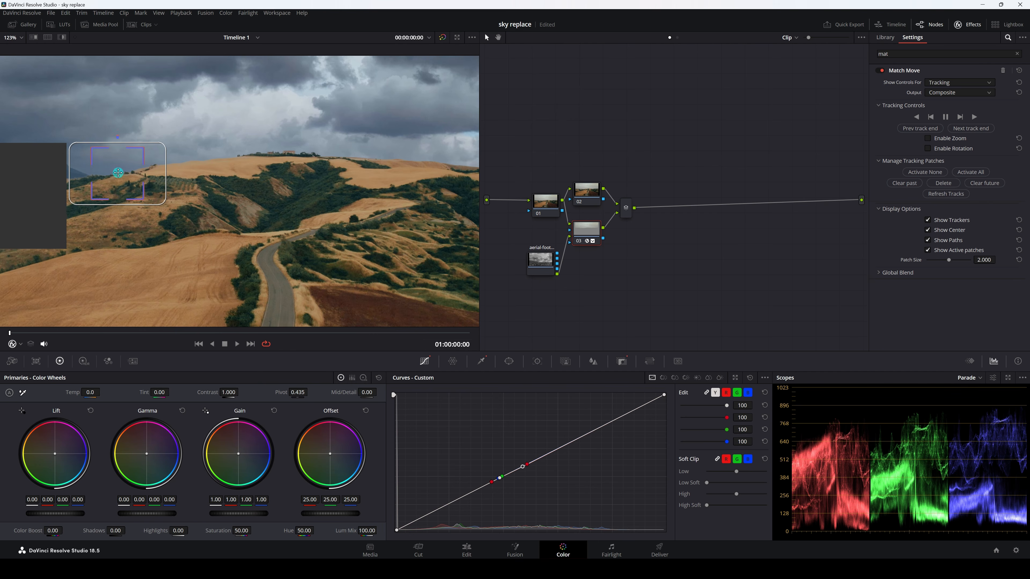
Fine-tune the tracker's position on the hill ridge and track the clip forwards to its end
scroll(124, 164, down, 3)
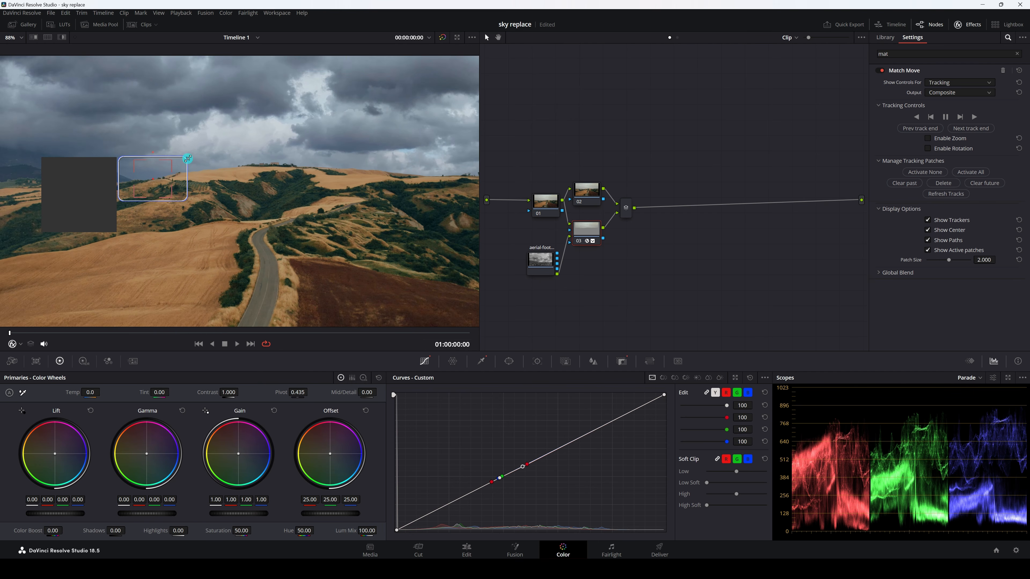
drag(188, 158, 168, 166)
scroll(150, 176, down, 5)
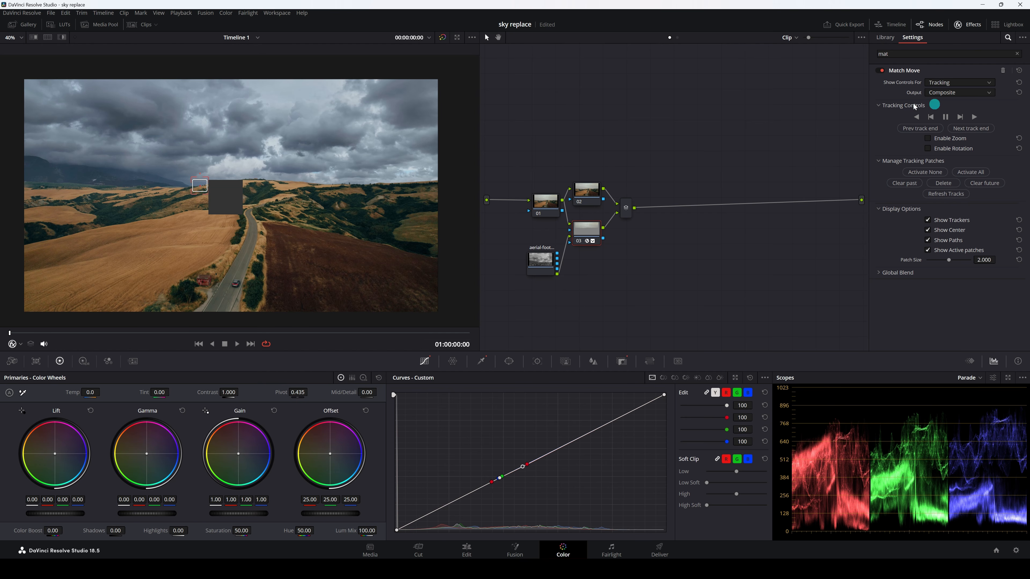
click(975, 118)
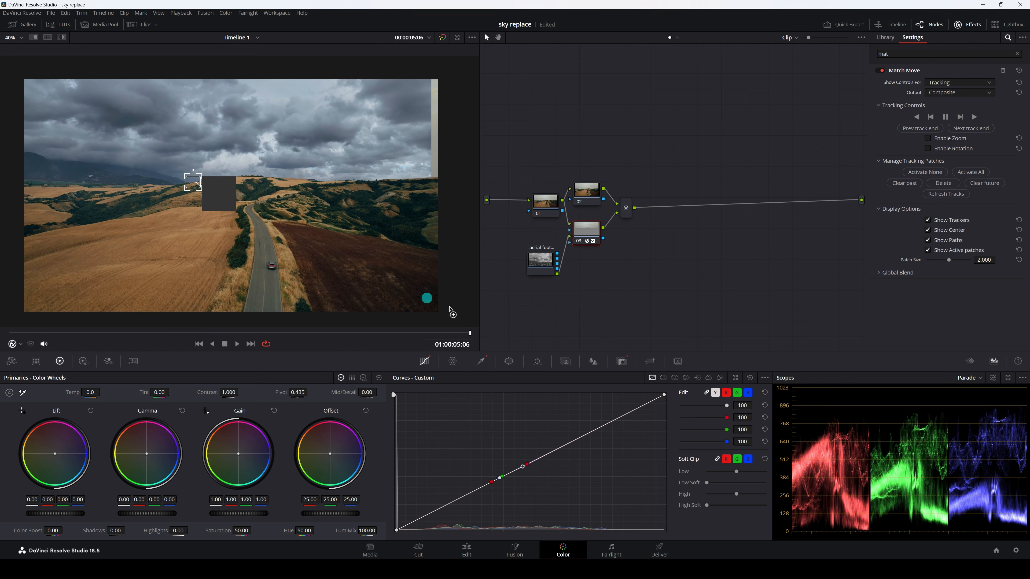
Show the Match Move Positioning controls at the clip's end and stretch the cloud canvas's right edge past the frame border
mouse_move(471, 334)
mouse_down()
mouse_move(1, 345)
mouse_move(460, 329)
mouse_up()
click(956, 83)
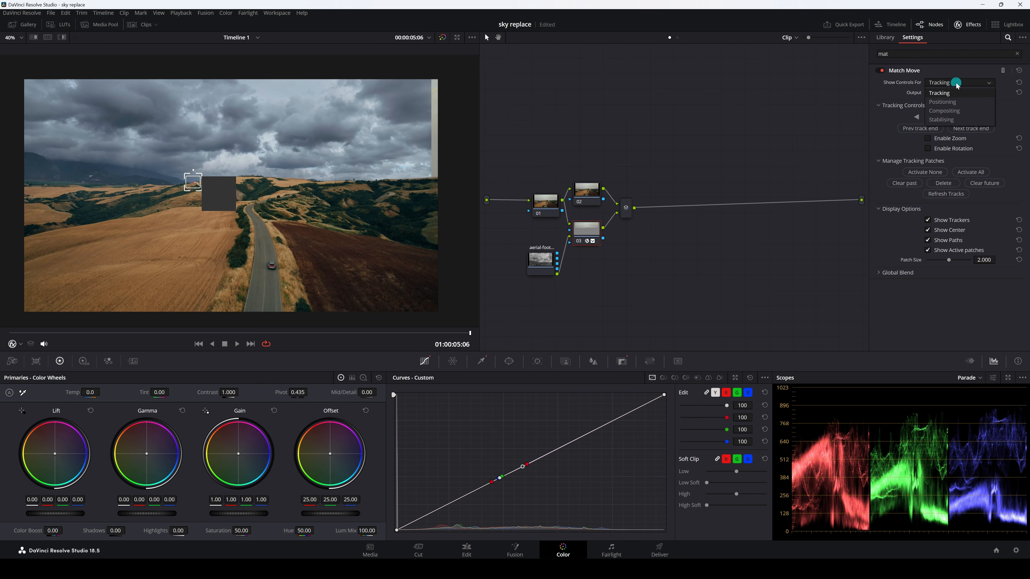
click(949, 103)
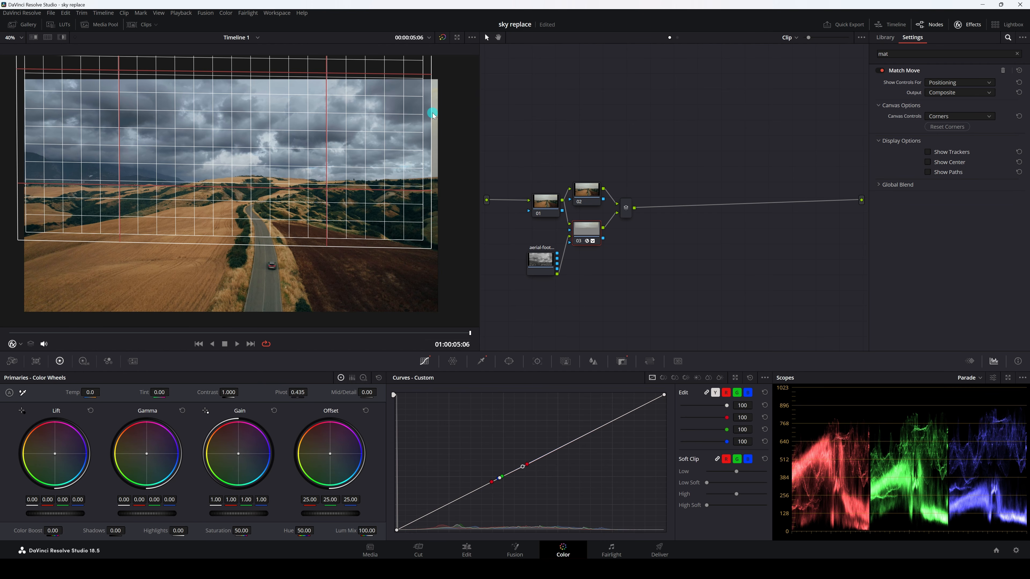
drag(431, 113, 439, 112)
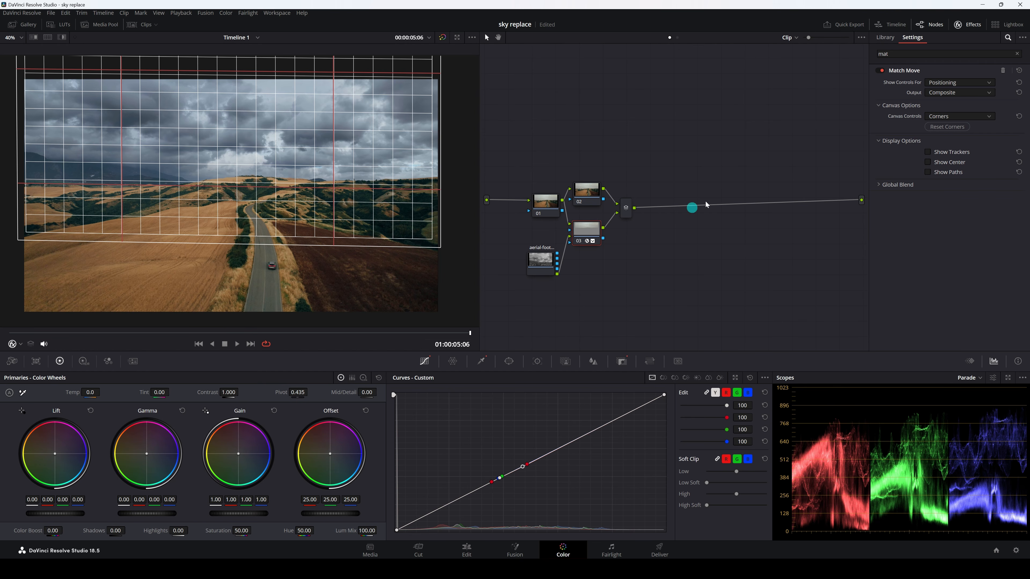
Return to the Match Move Tracking controls and scrub the clip back to its first frame
click(949, 83)
click(942, 96)
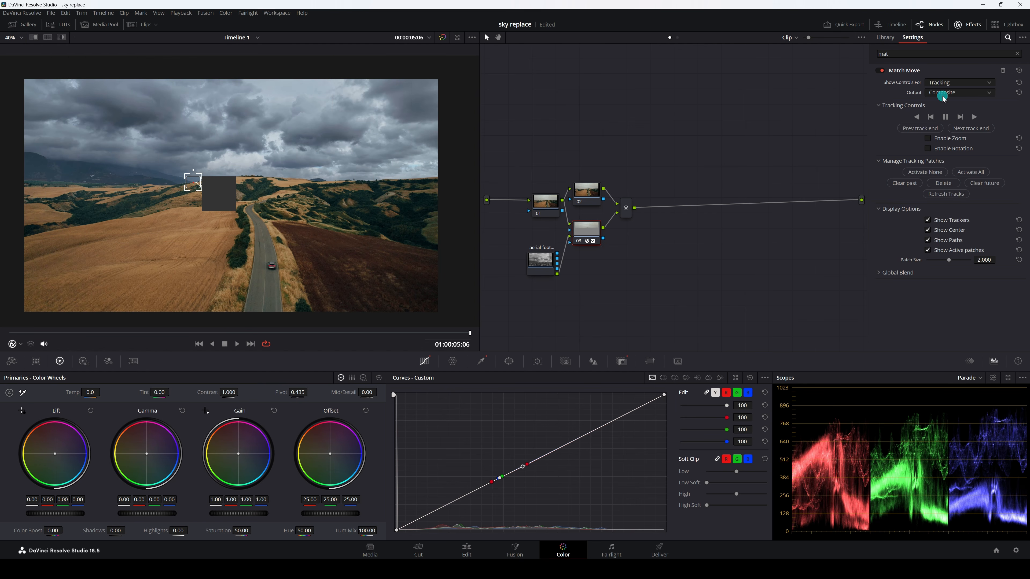
drag(470, 334, 0, 336)
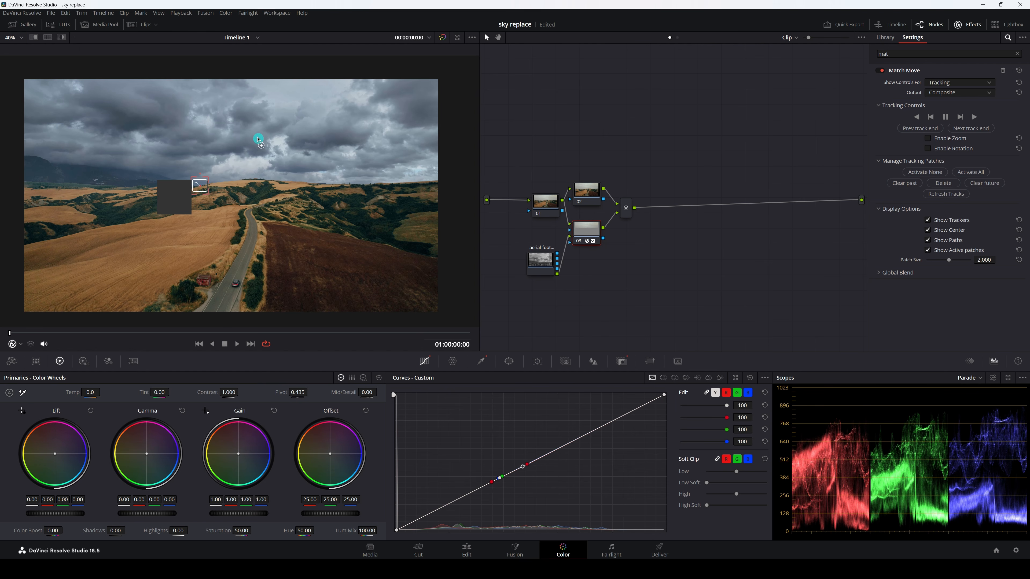
Turn off the viewer's tracker overlay and warm the clouds by setting node 03's Temp to 840
click(589, 200)
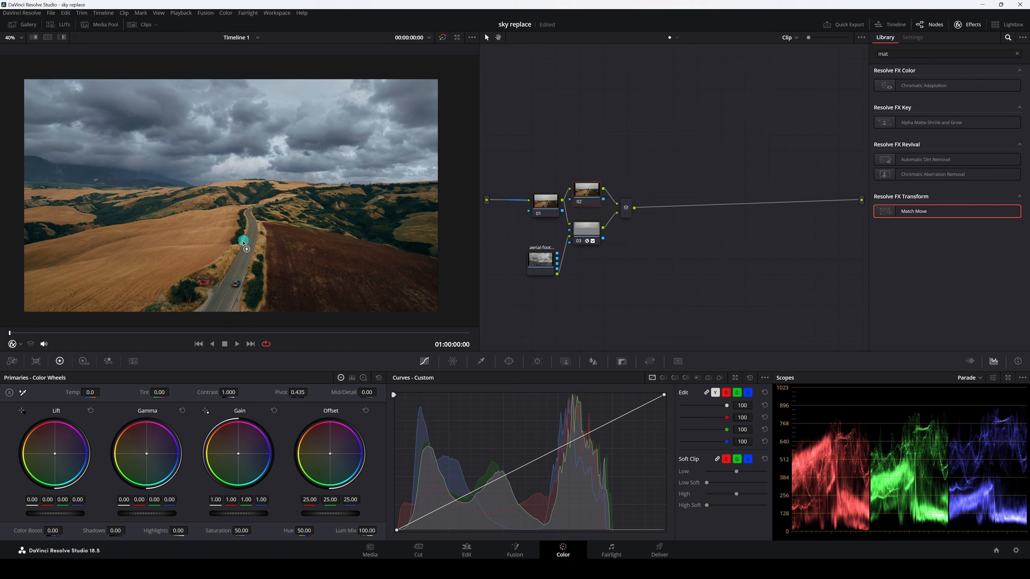
mouse_move(585, 236)
click(586, 221)
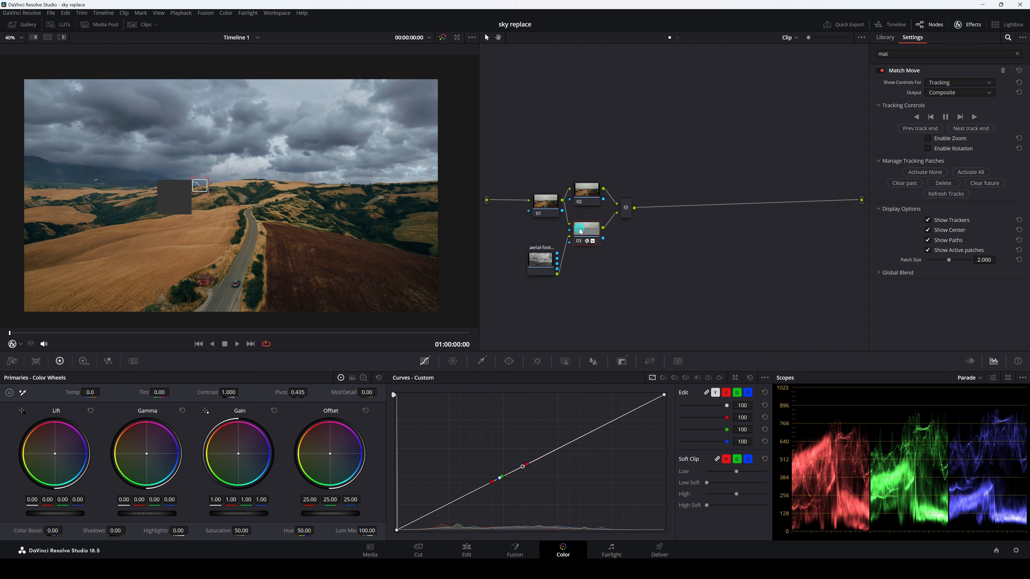
click(19, 349)
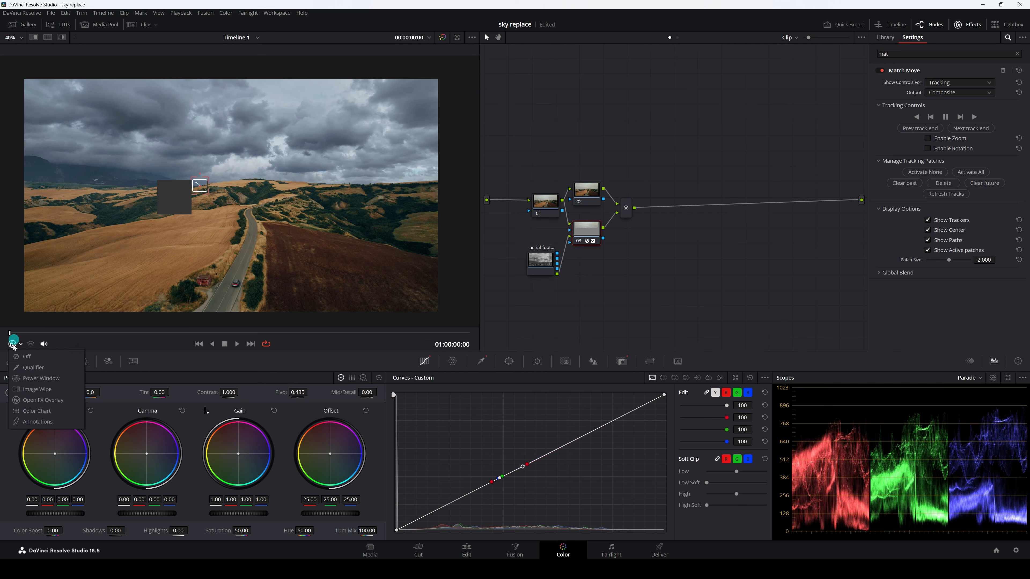
click(25, 363)
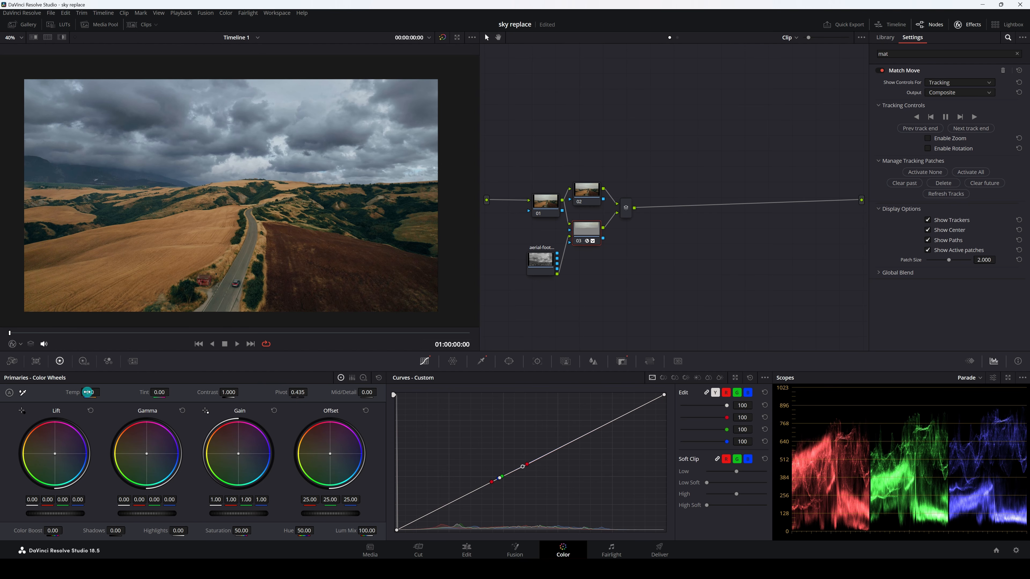
drag(90, 392, 121, 396)
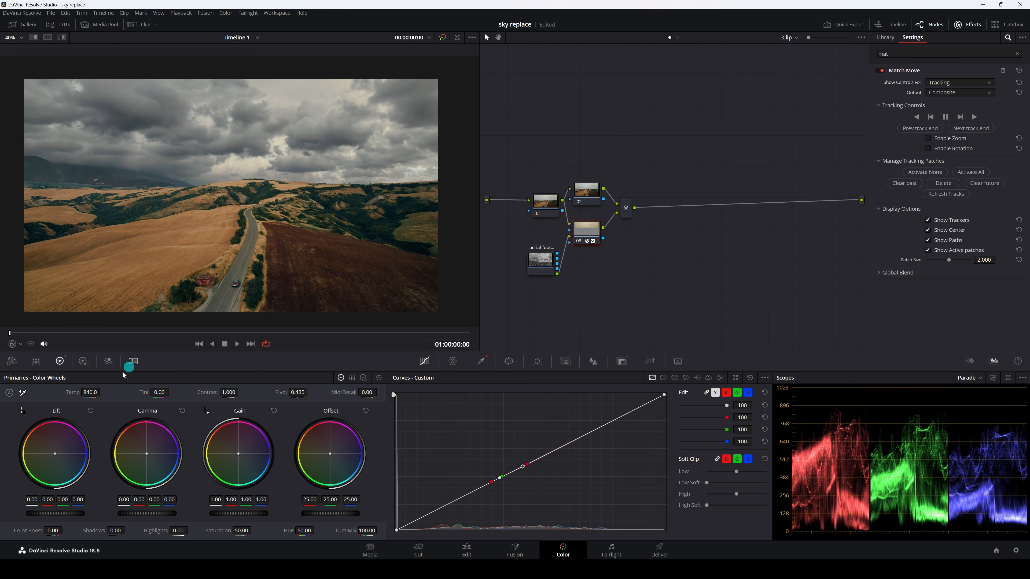
Add a serial node after the layer mixer, place it close to the mixer and hide the effects library
click(625, 209)
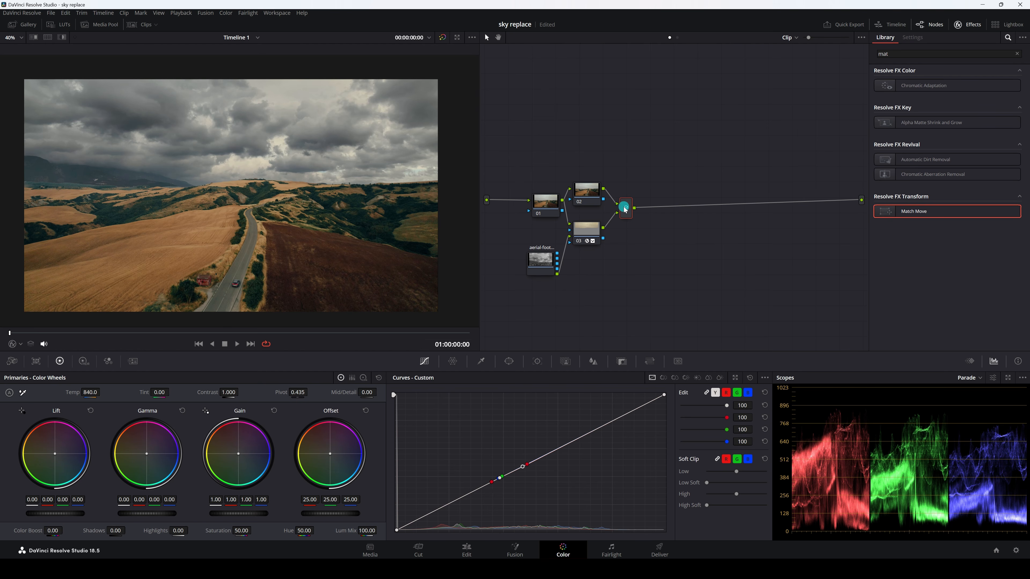
key(alt+s)
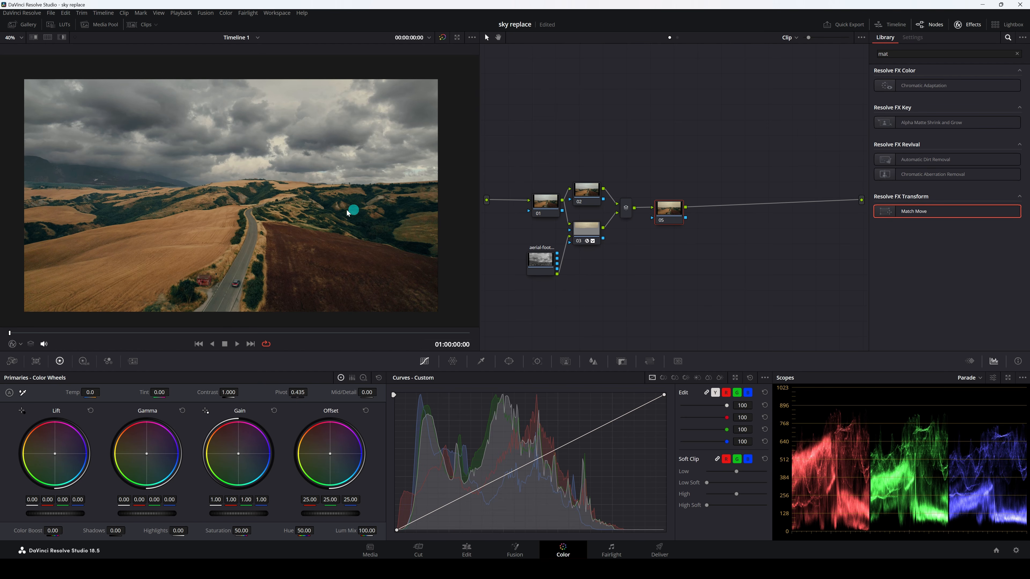
scroll(347, 211, down, 1)
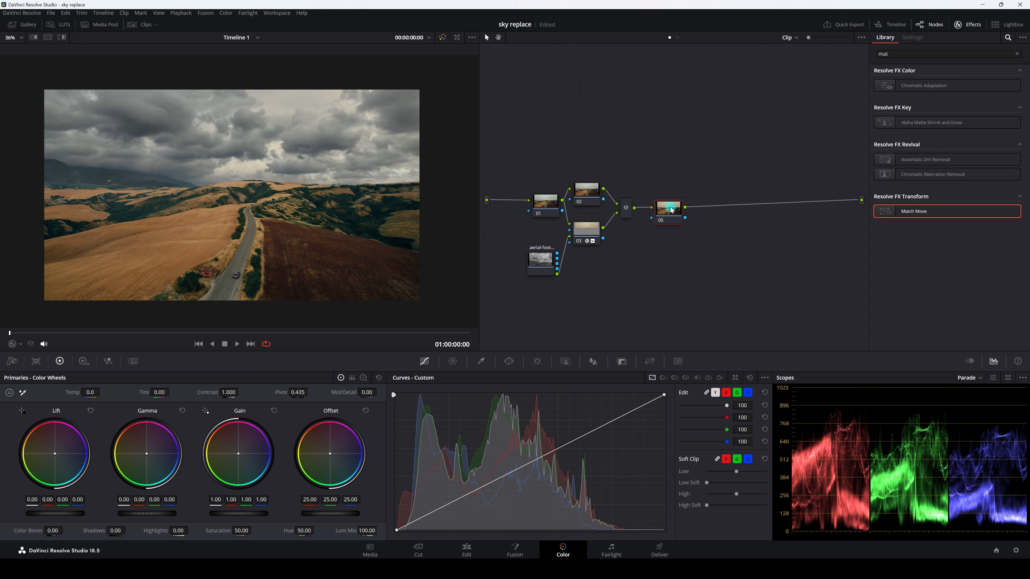
drag(670, 208, 666, 210)
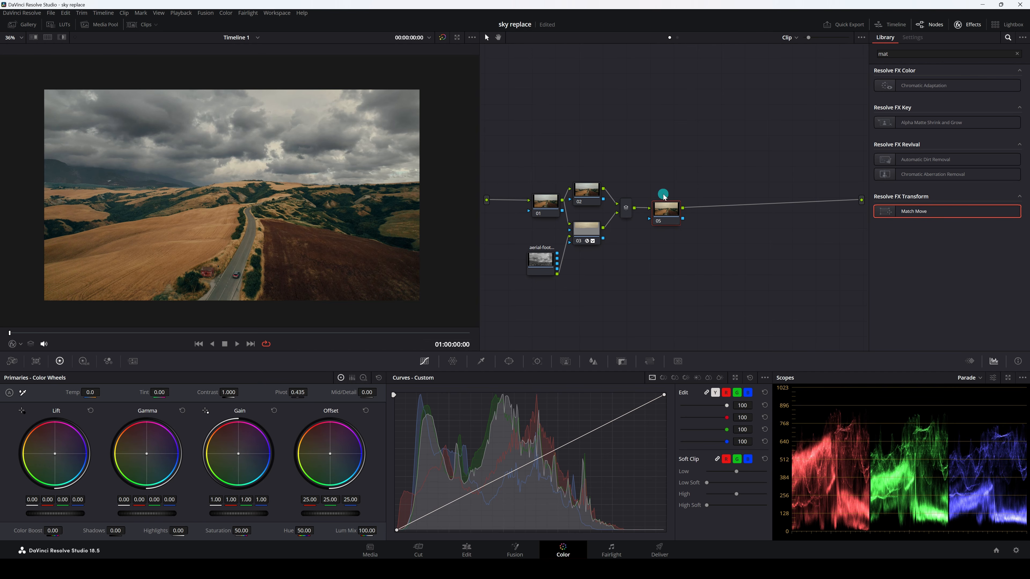
click(967, 24)
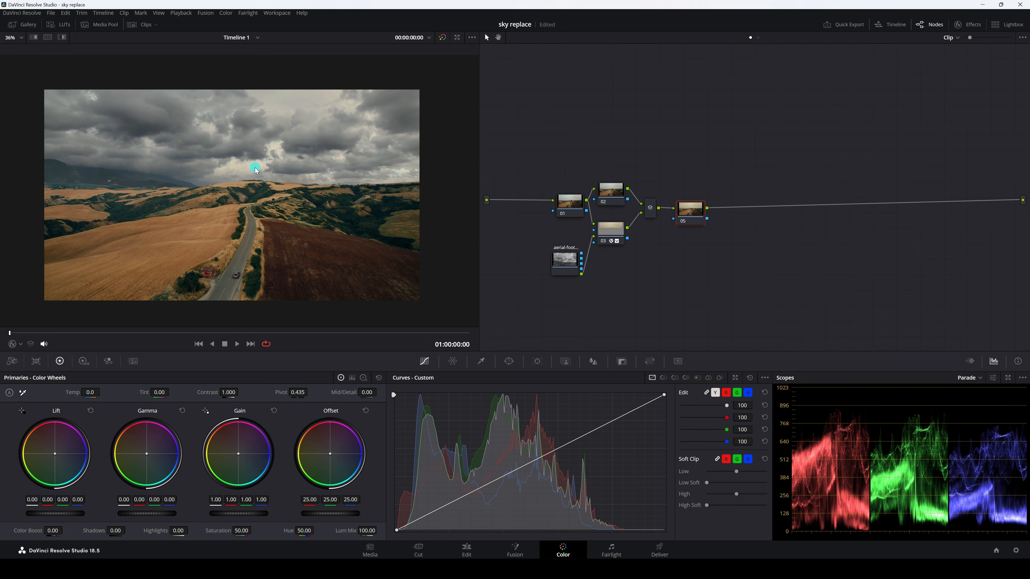
Add a Gradient window to node 05, flip it upward from below the frame at Tilt 34.92 and set Soft 1 to 14.43
click(510, 362)
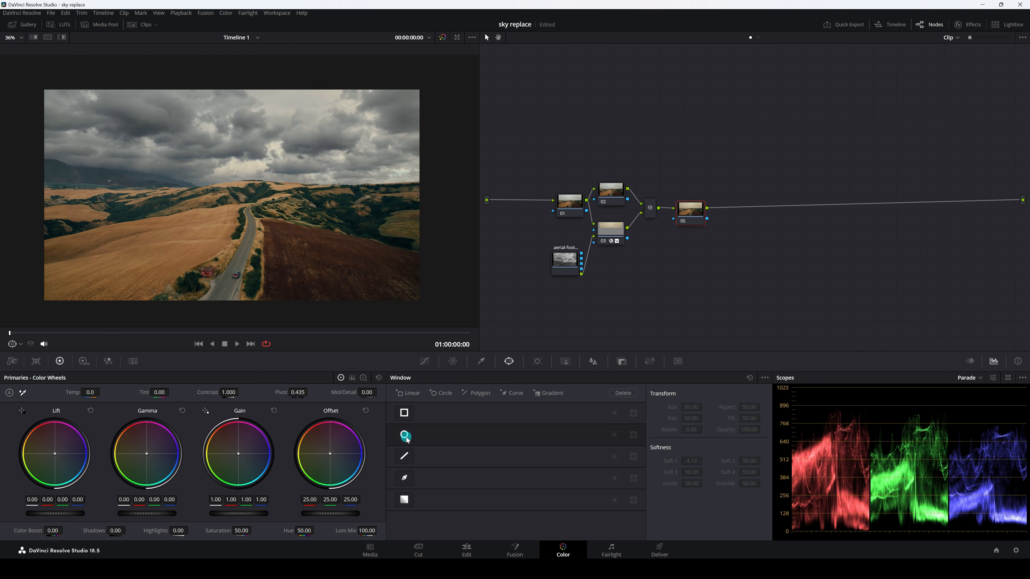
click(545, 392)
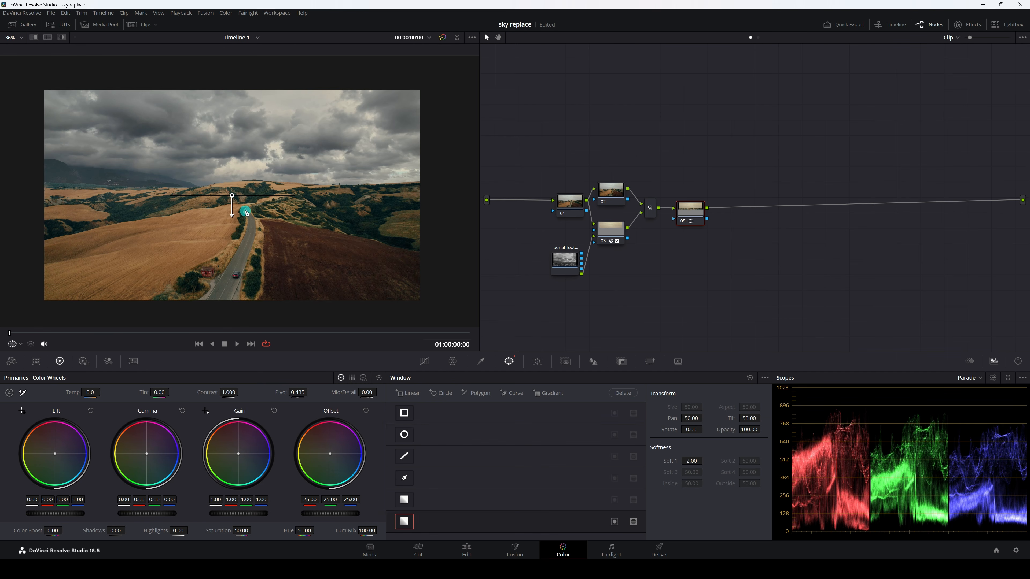
drag(233, 214, 232, 108)
drag(232, 195, 221, 316)
drag(222, 228, 223, 200)
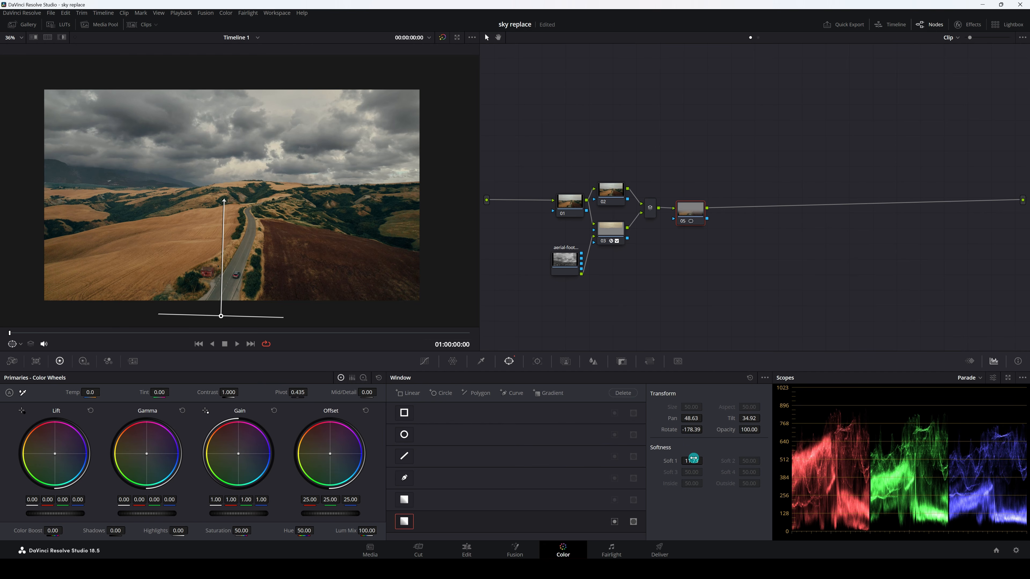
drag(685, 461, 739, 453)
Darken the foreground with Gamma -0.02 and Gain 0.87, and extend the gradient to Soft 1 17.53 and Tilt 35.52
drag(165, 522, 127, 513)
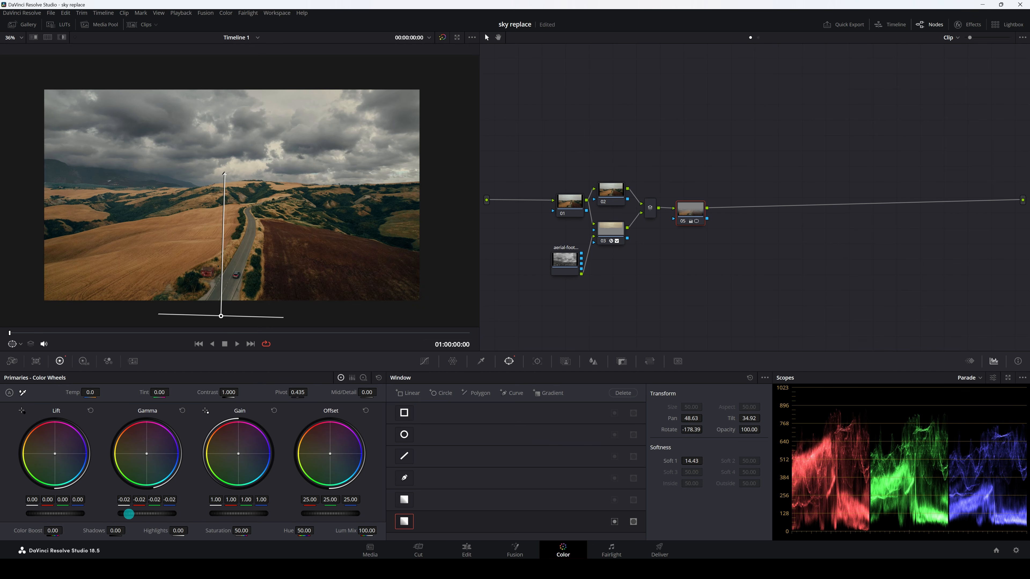
drag(267, 513, 217, 514)
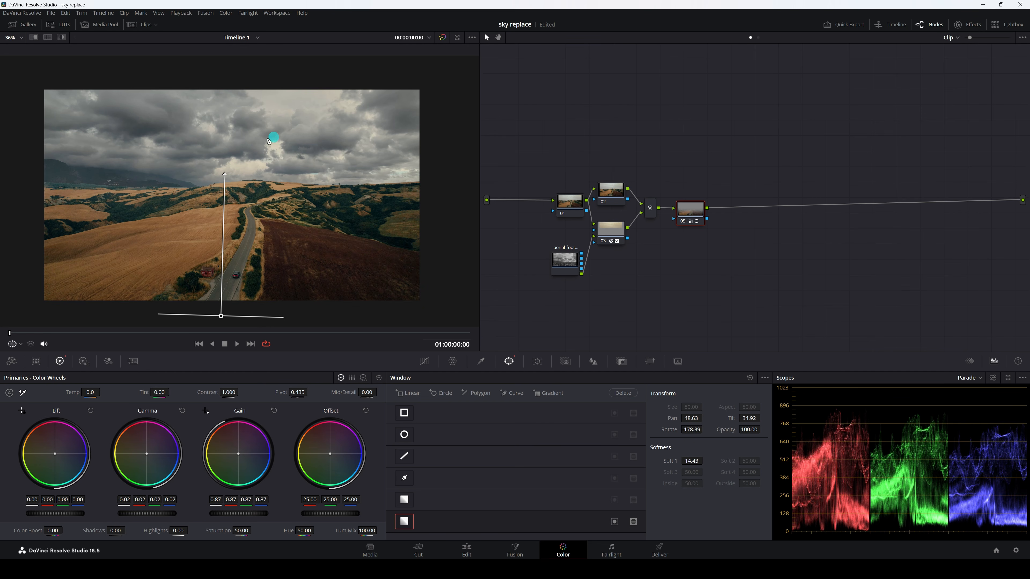
drag(225, 174, 225, 147)
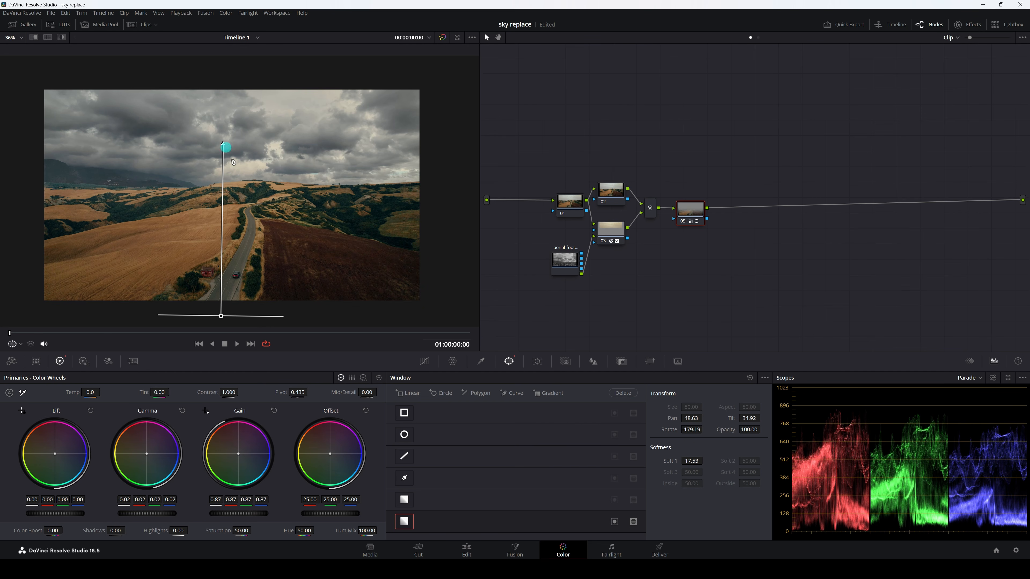
drag(233, 320, 223, 313)
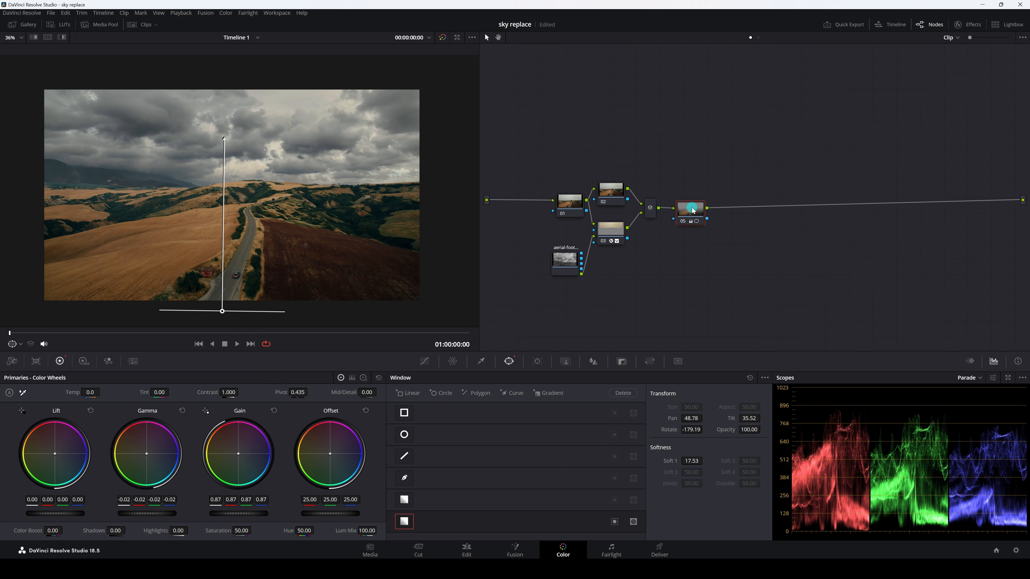
Add a layer node under node 05 with a wide Circle window at Size 51.30, Aspect 83.54 and Soft 1 19.66
key(alt+l)
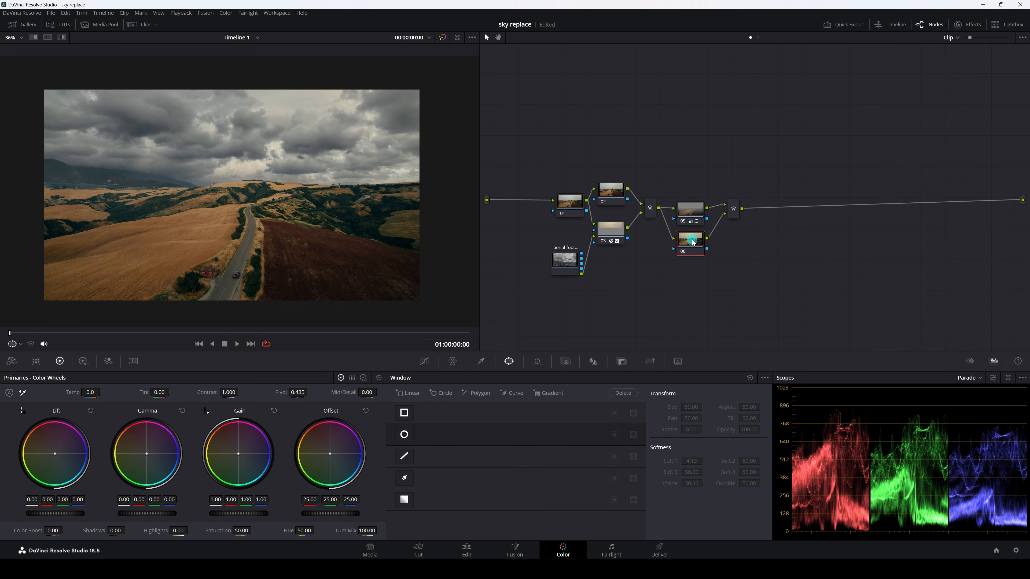
click(404, 435)
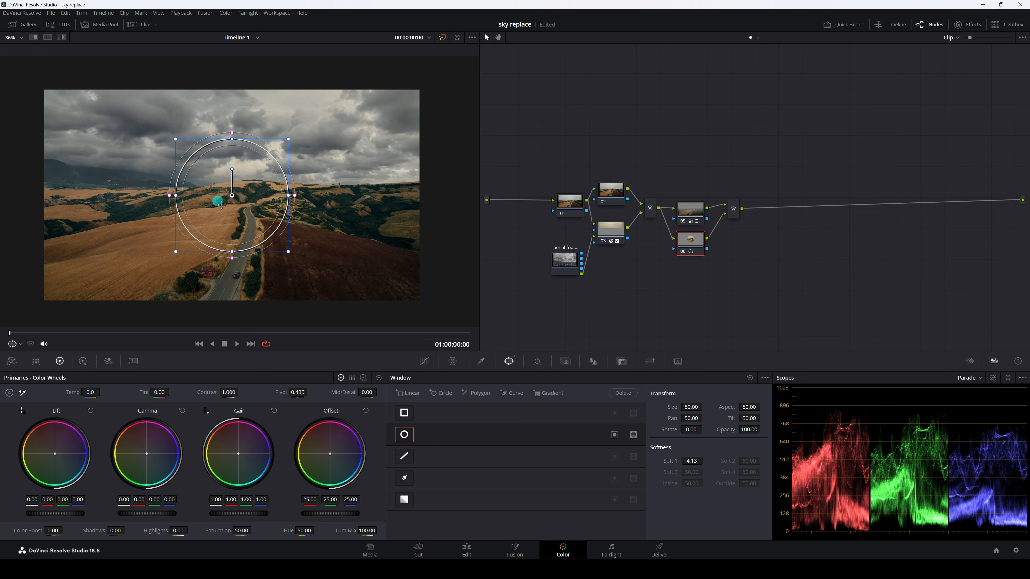
scroll(219, 182, down, 1)
drag(285, 196, 387, 188)
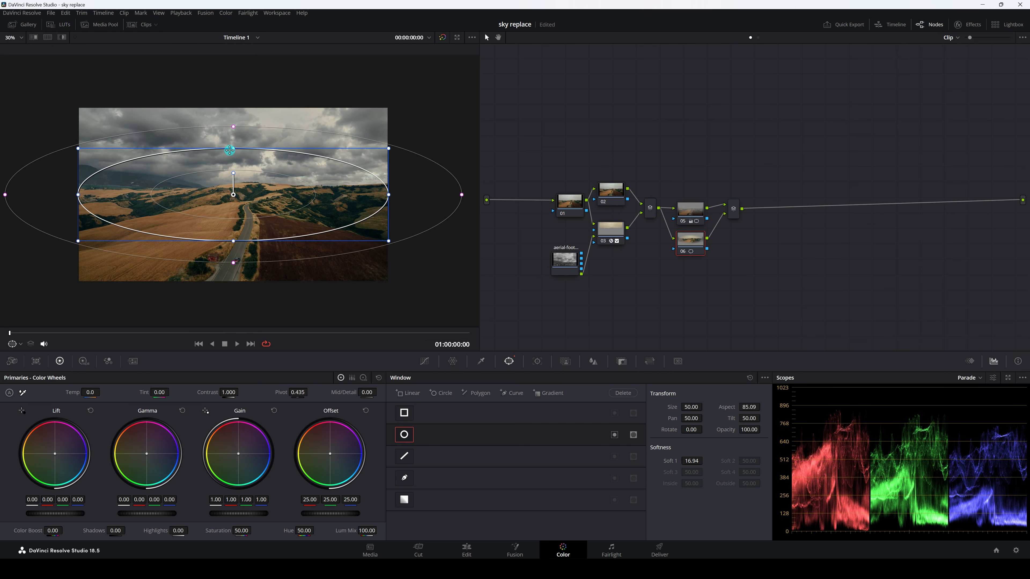
drag(229, 150, 230, 143)
drag(689, 461, 742, 456)
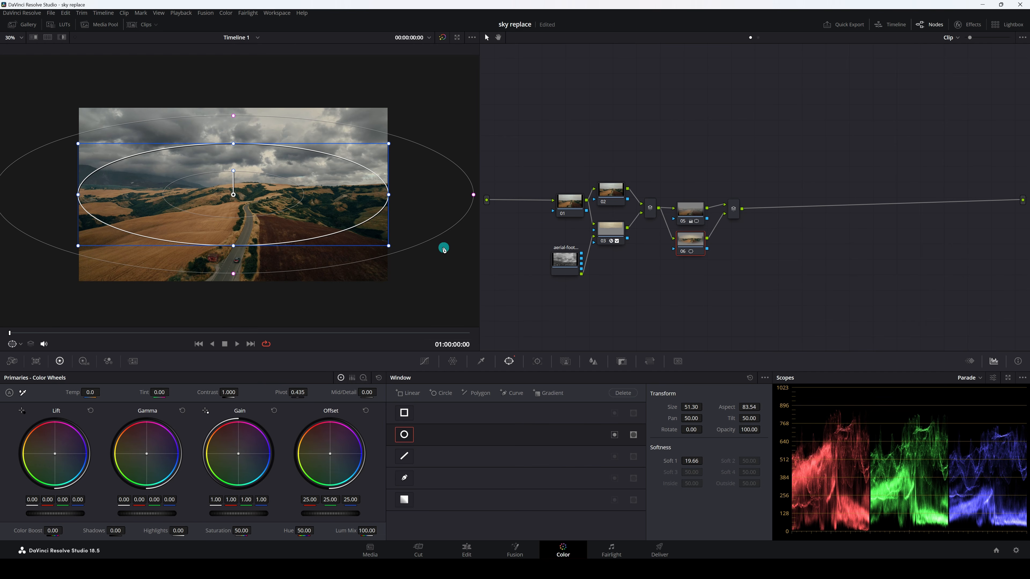
Invert the circle window, darken outside it with Gain 0.86 and Gamma -0.01, and shift the window and the second mixer slightly
click(614, 436)
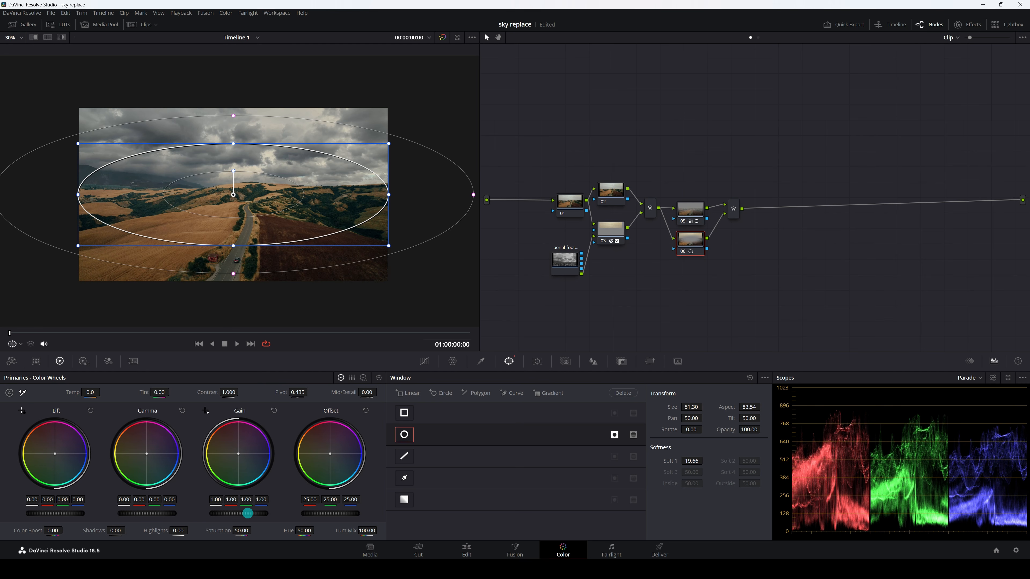
drag(242, 514, 187, 515)
drag(183, 516, 151, 510)
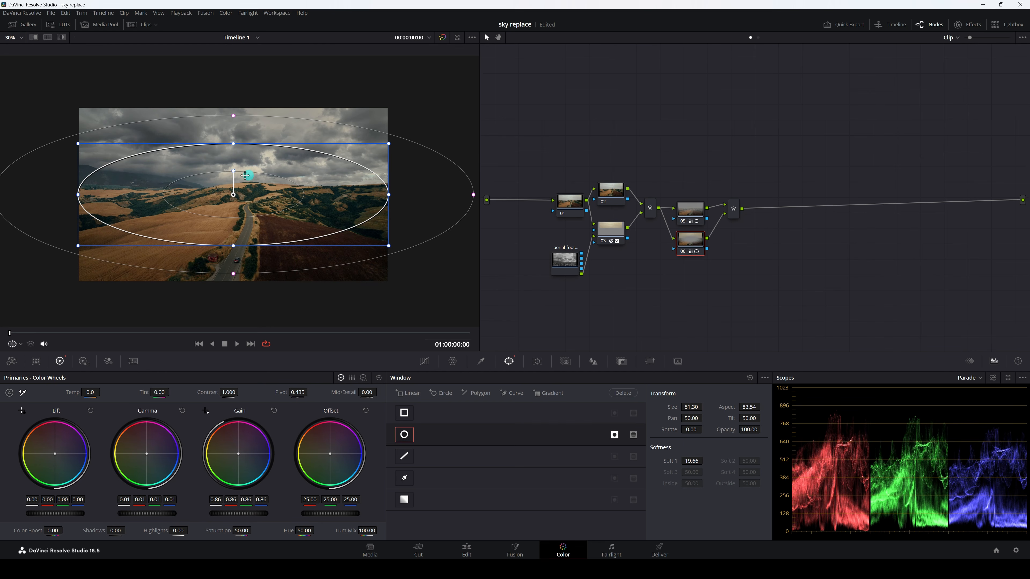
drag(233, 195, 240, 187)
drag(736, 209, 734, 221)
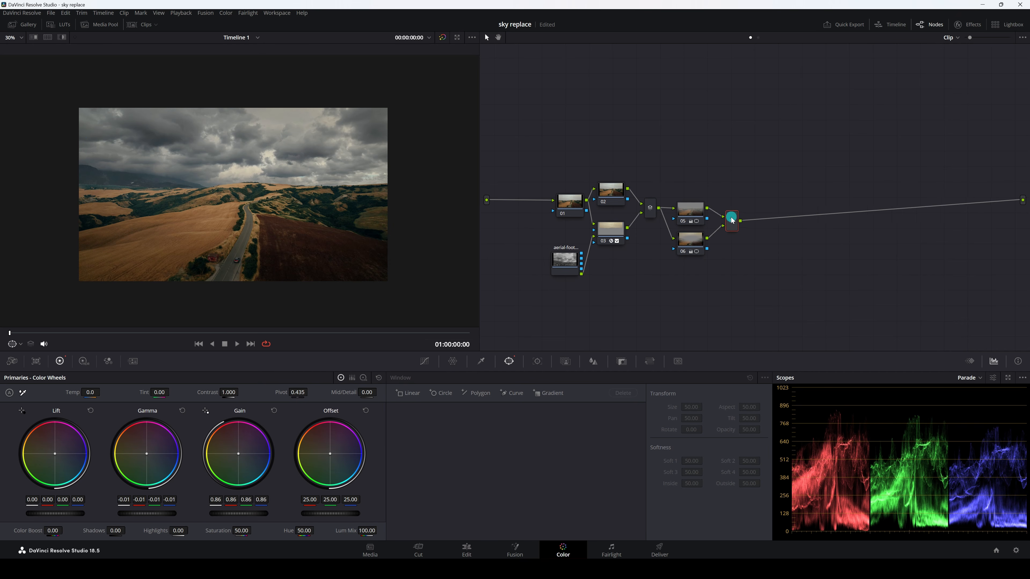
Add another layer node under node 06 and set its Contrast to 1.084 and Pivot to 0.287
click(688, 246)
click(585, 317)
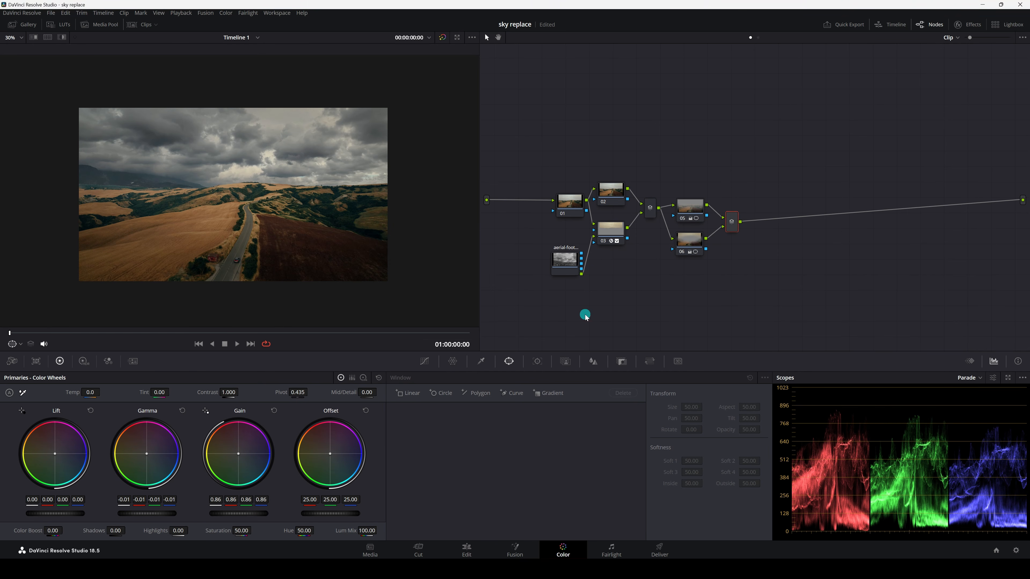
click(689, 239)
key(alt+l)
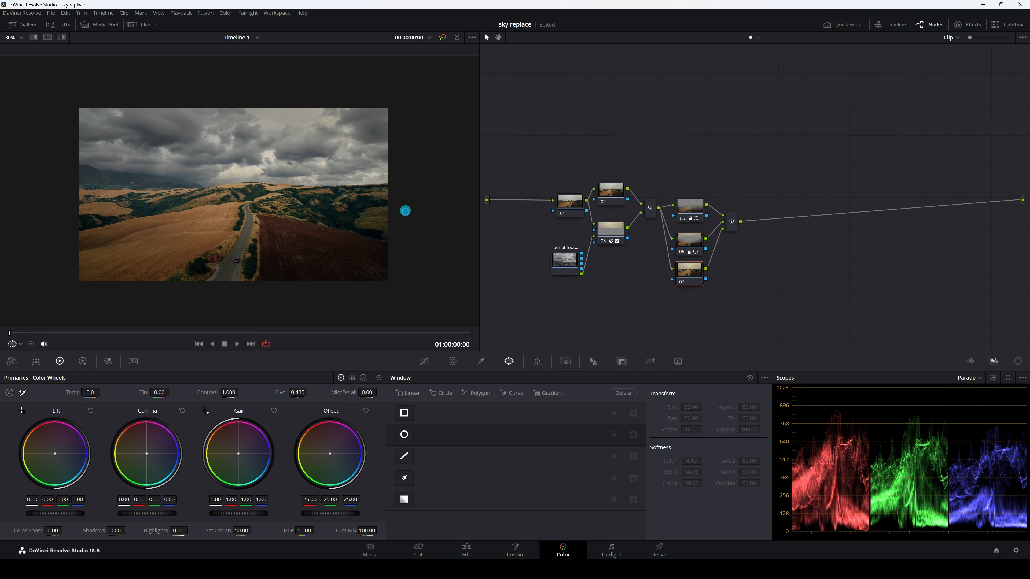
drag(225, 393, 271, 391)
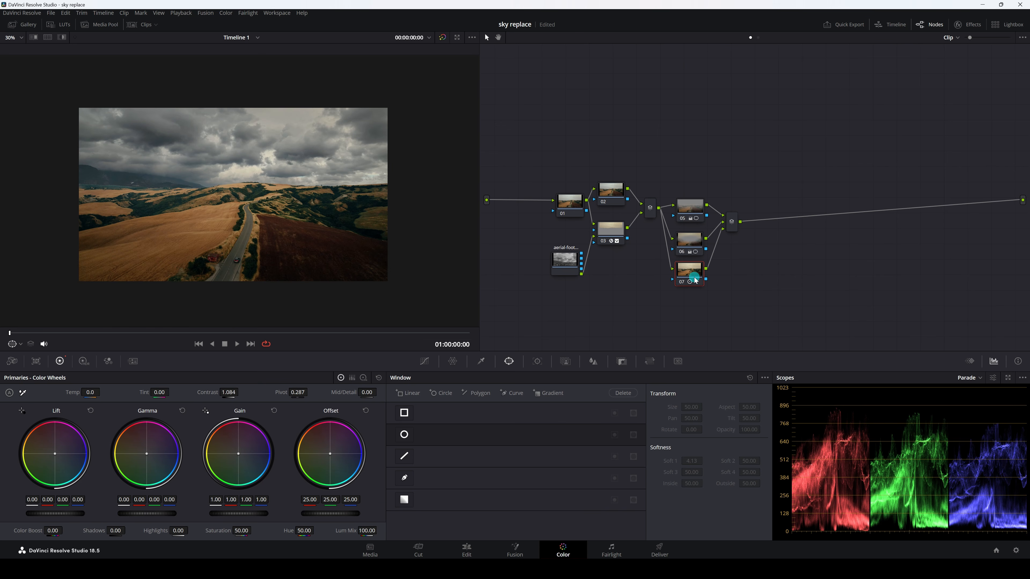
Add a gradient window over the sky on node 07 at Tilt 57.76 and Soft 1 6.40, and lower Gain to 0.90
click(549, 394)
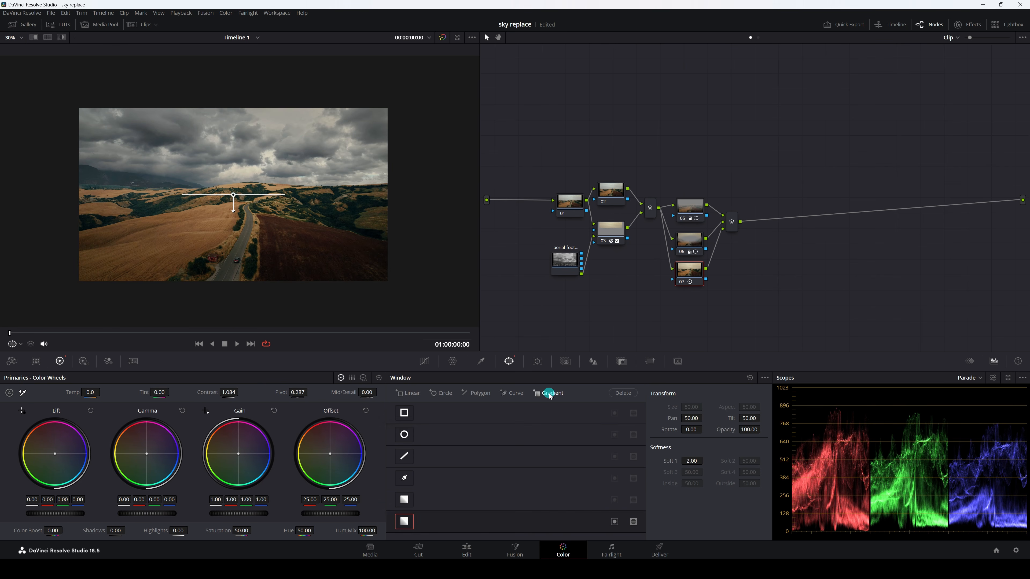
mouse_move(233, 196)
mouse_down()
mouse_move(240, 84)
mouse_move(240, 196)
mouse_up()
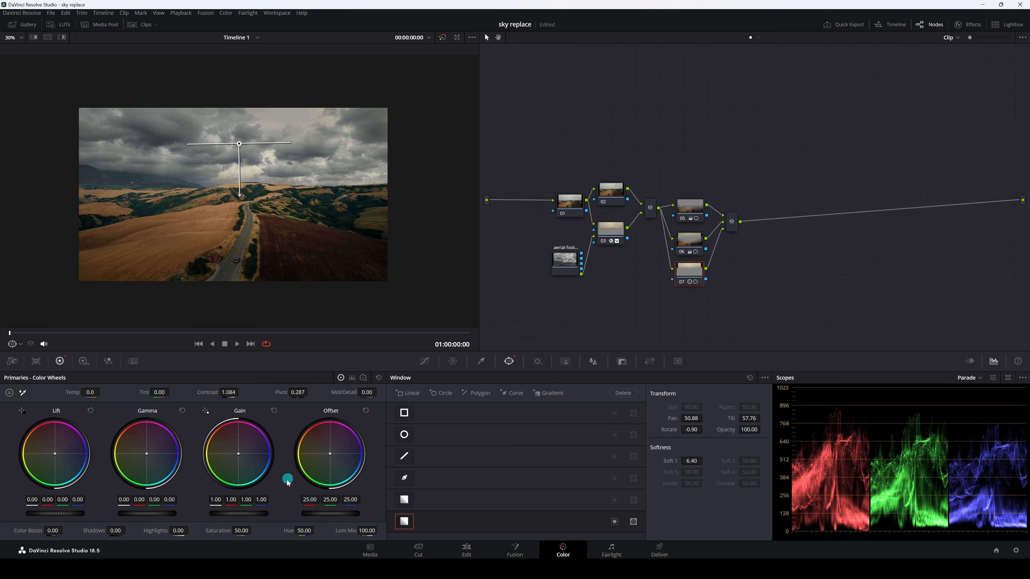
drag(259, 512, 237, 513)
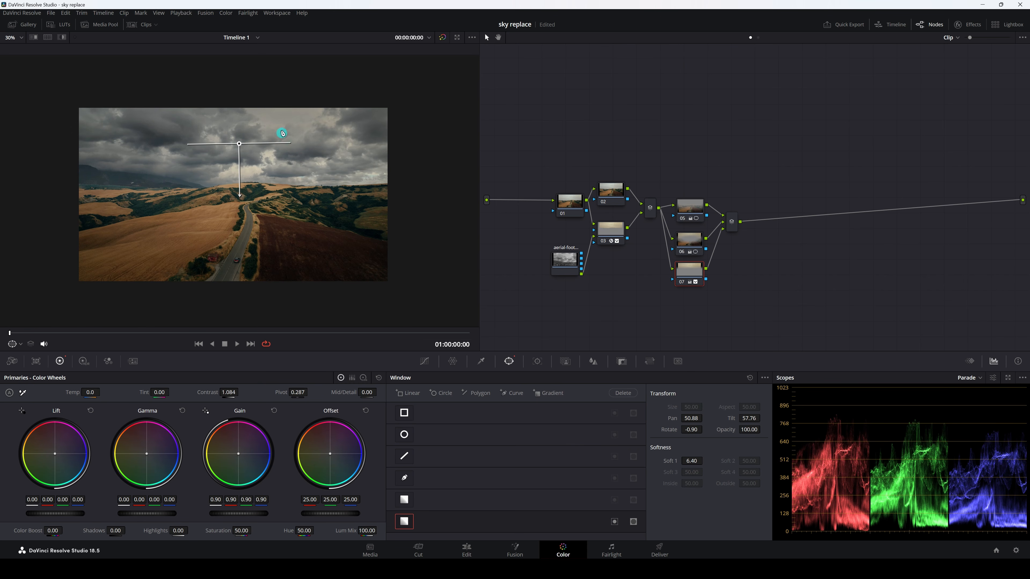
Refine the sky gradient to Tilt 54.95, Rotate 5.16 and Soft 1 8.34, set Gamma to -0.01, and compare node 07 off and on
drag(239, 144, 242, 160)
mouse_move(241, 213)
mouse_down()
mouse_move(232, 215)
mouse_move(244, 222)
mouse_up()
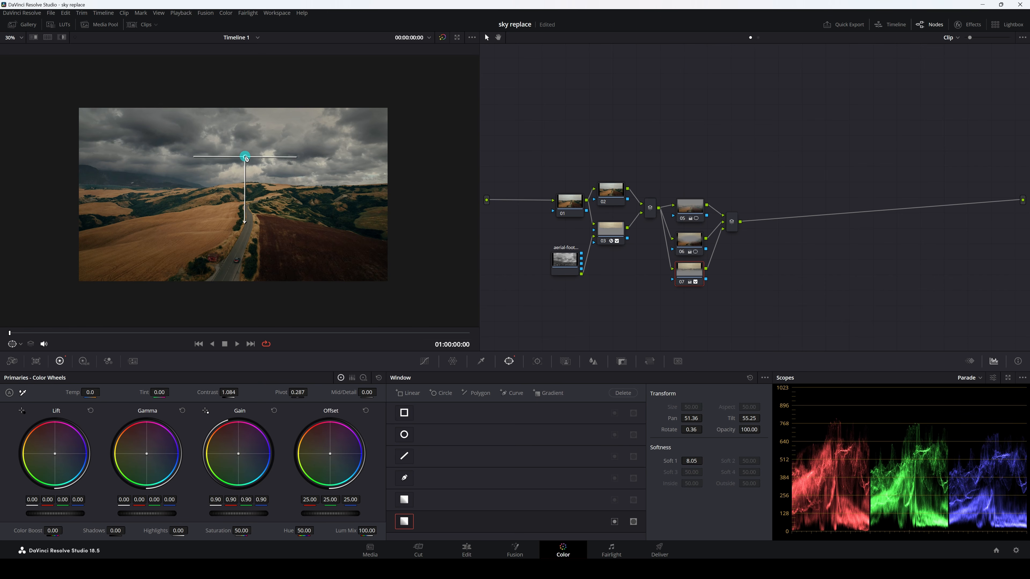
drag(246, 158, 246, 156)
drag(161, 512, 145, 514)
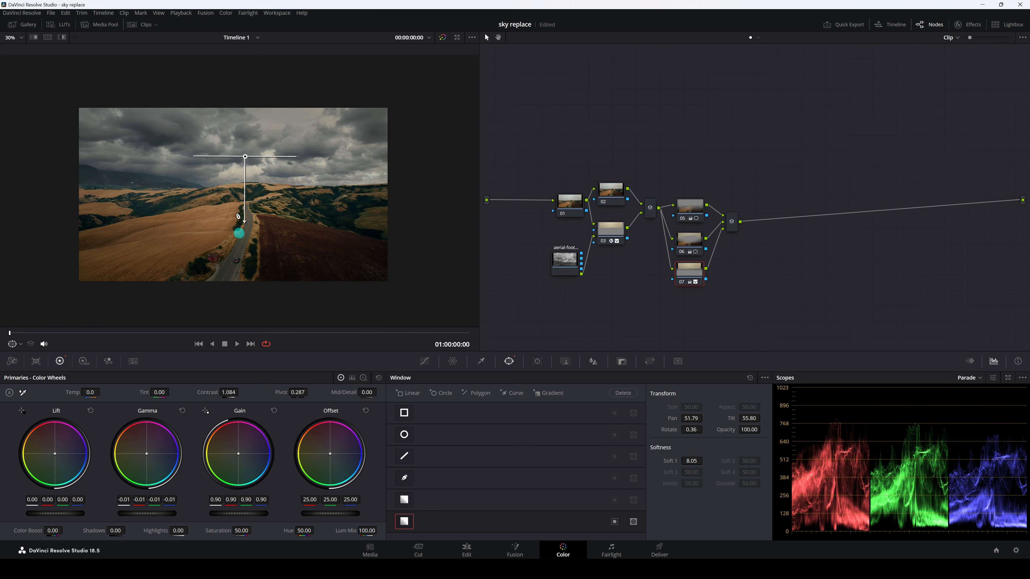
drag(244, 157, 245, 162)
drag(244, 229, 238, 230)
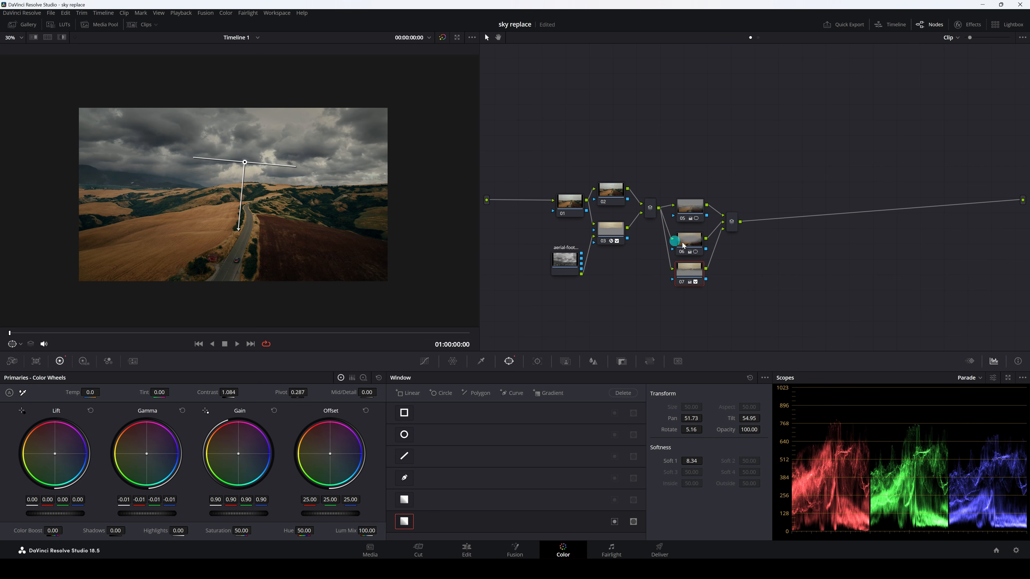
click(681, 282)
click(681, 283)
Shift the second layer mixer slightly down and add a serial node after it
drag(730, 223, 731, 229)
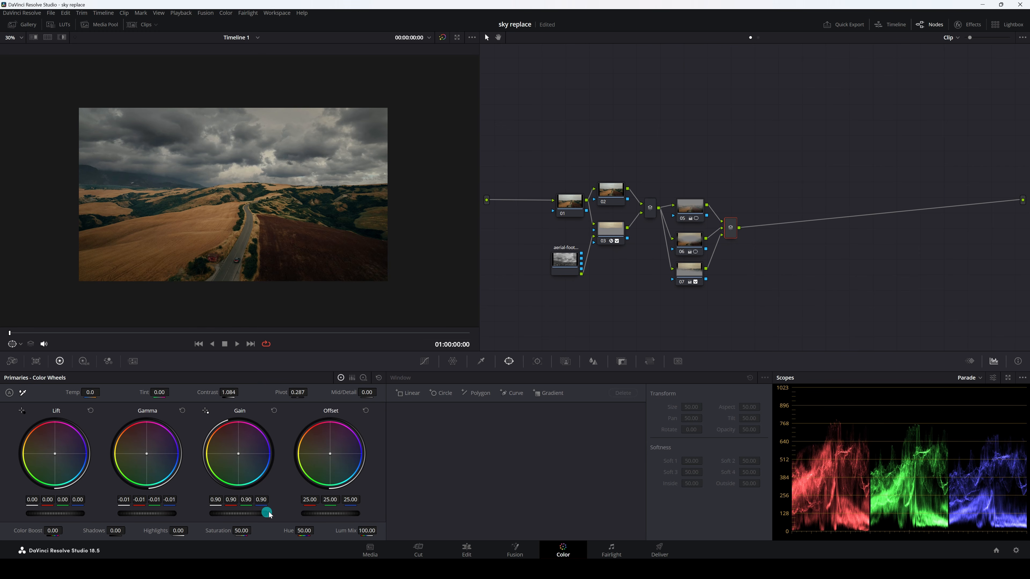
click(723, 223)
key(alt+s)
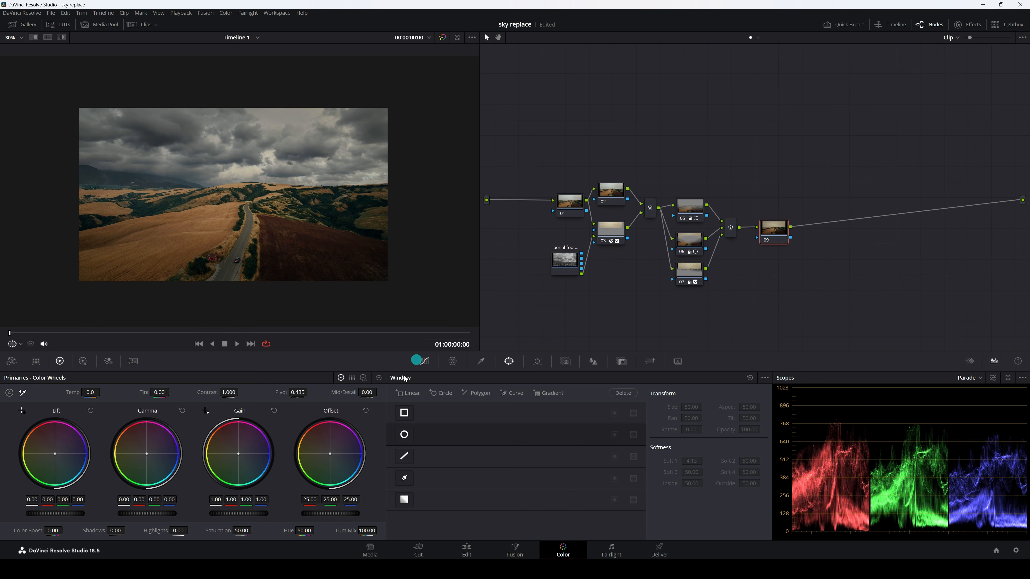
Grade the new serial node with Gain 1.07, Contrast 1.032, Pivot 0.379, Temp 400.0 and Tint -11.00
drag(243, 518, 269, 510)
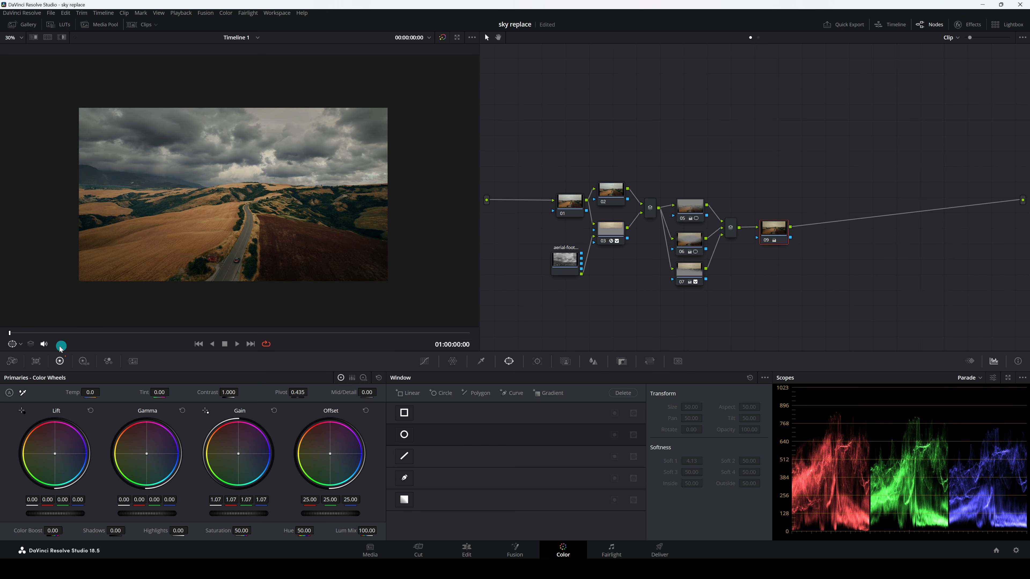
drag(228, 393, 291, 392)
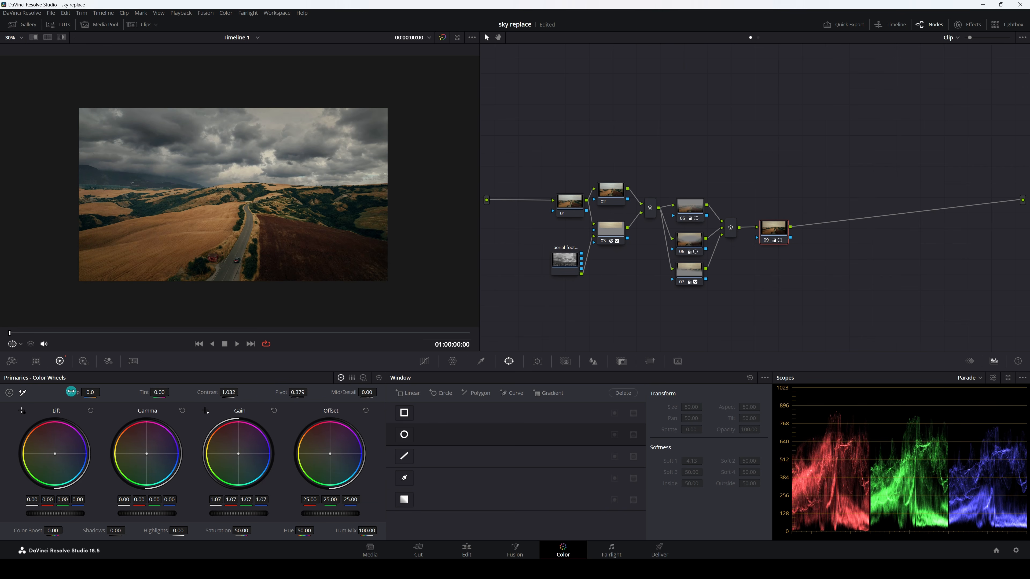
drag(92, 392, 154, 392)
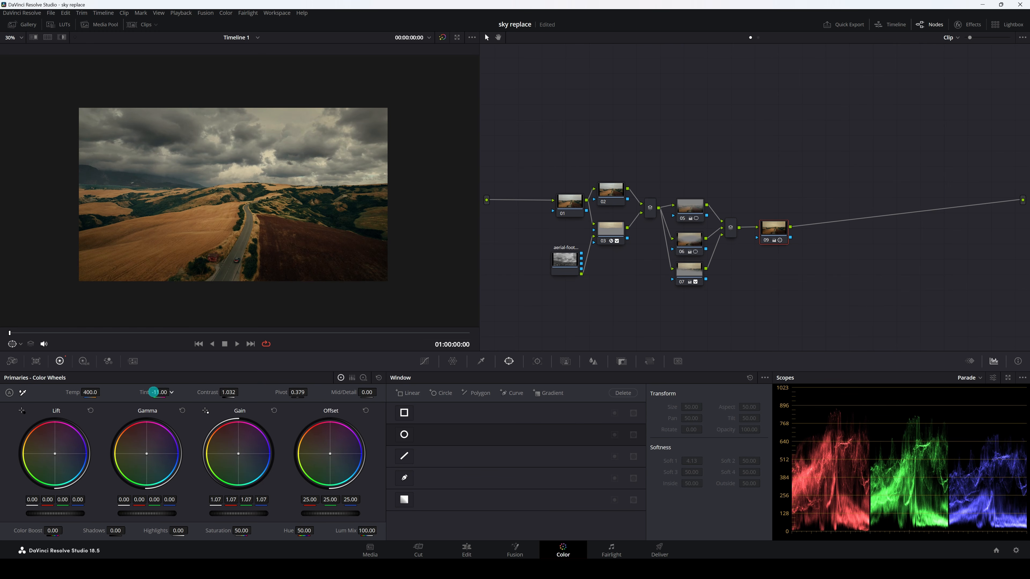
Select all the nodes and toggle them off and on repeatedly to compare the original shot with the sky replacement grade
drag(517, 116, 762, 303)
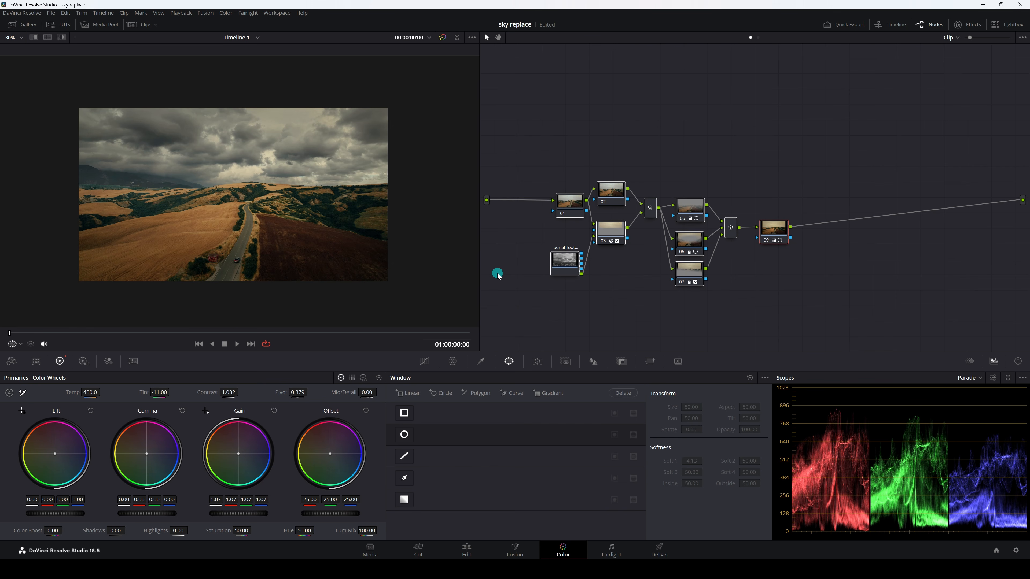
key(ctrl+d)
key(ctrl+d)
key(ctrl+d)
key(ctrl+d)
key(ctrl+d)
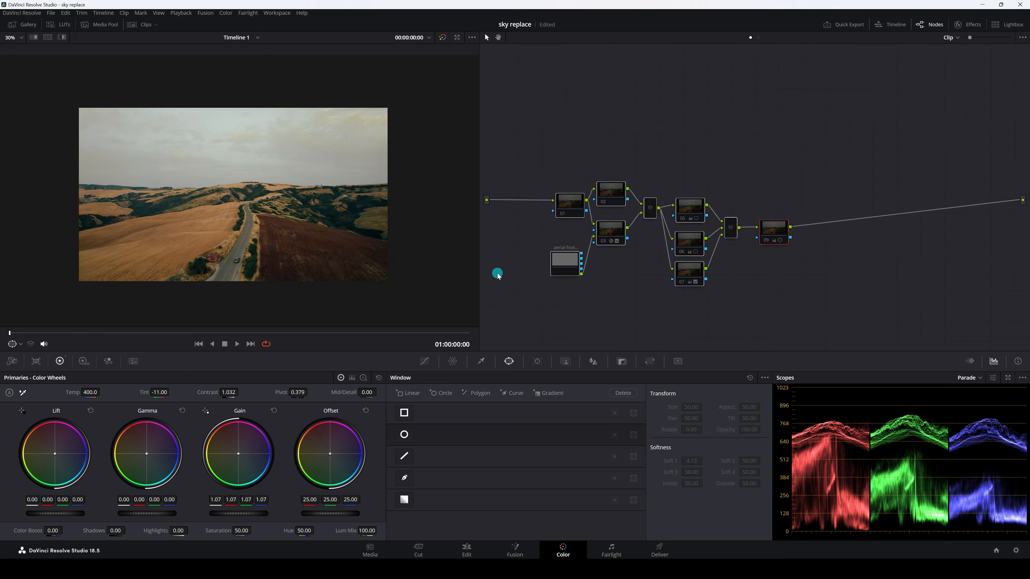
key(ctrl+d)
key(ctrl+d)
key(ctrl+d)
key(ctrl+d)
key(ctrl+d)
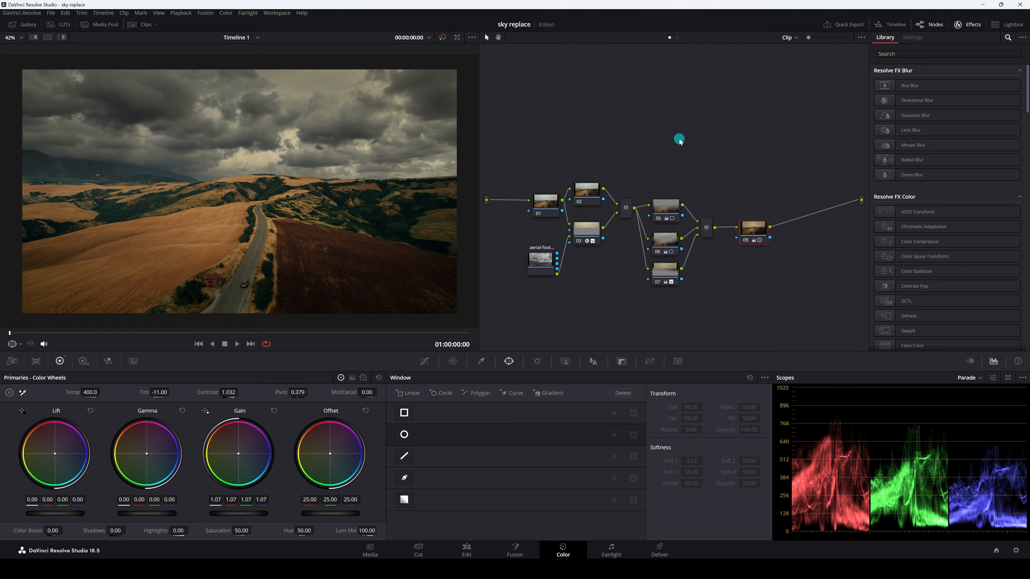
Save the project and search the effects library for "sky"
key(ctrl+s)
click(1008, 37)
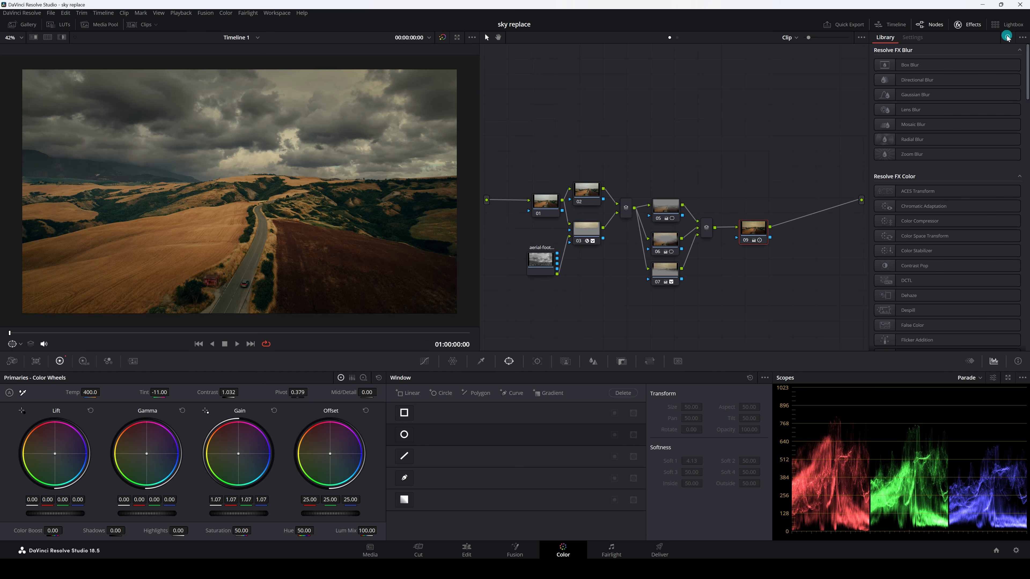
click(1007, 38)
text(sky)
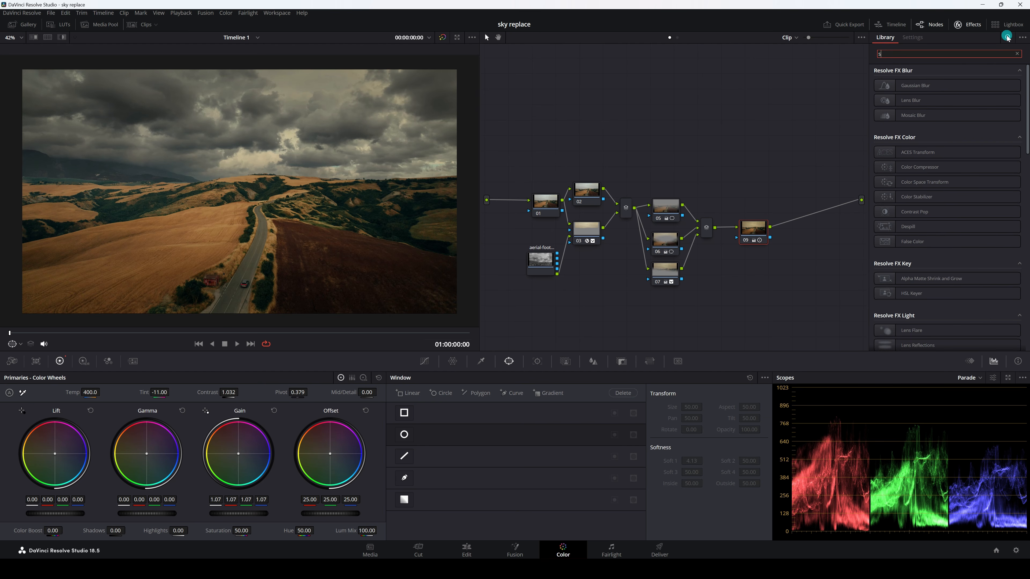